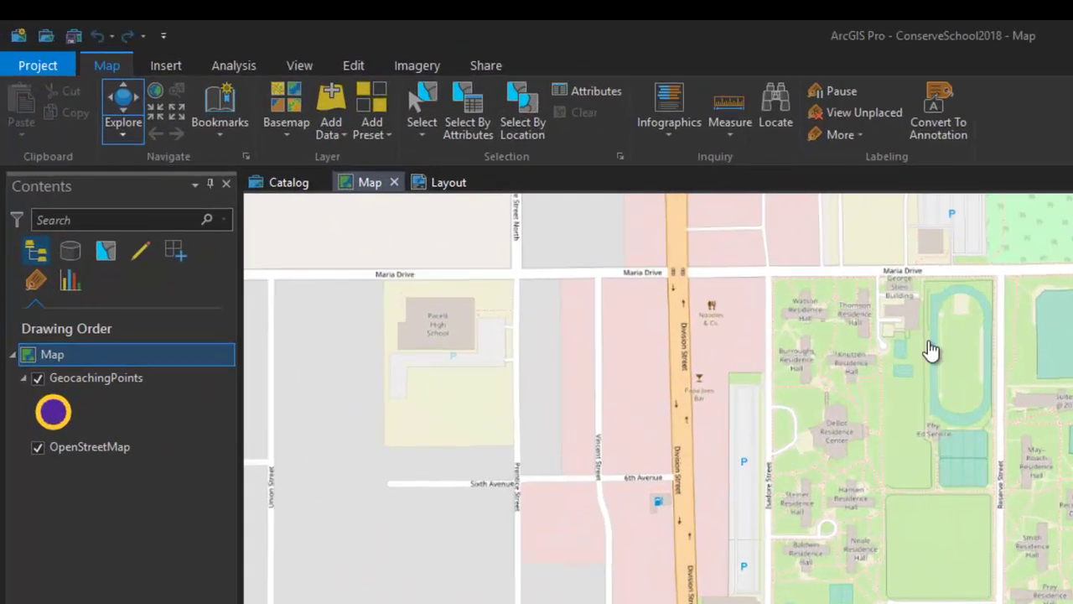
- From the GeocachingPoints attribute table, add a Latitude text field with length 50
right_click(50, 218)
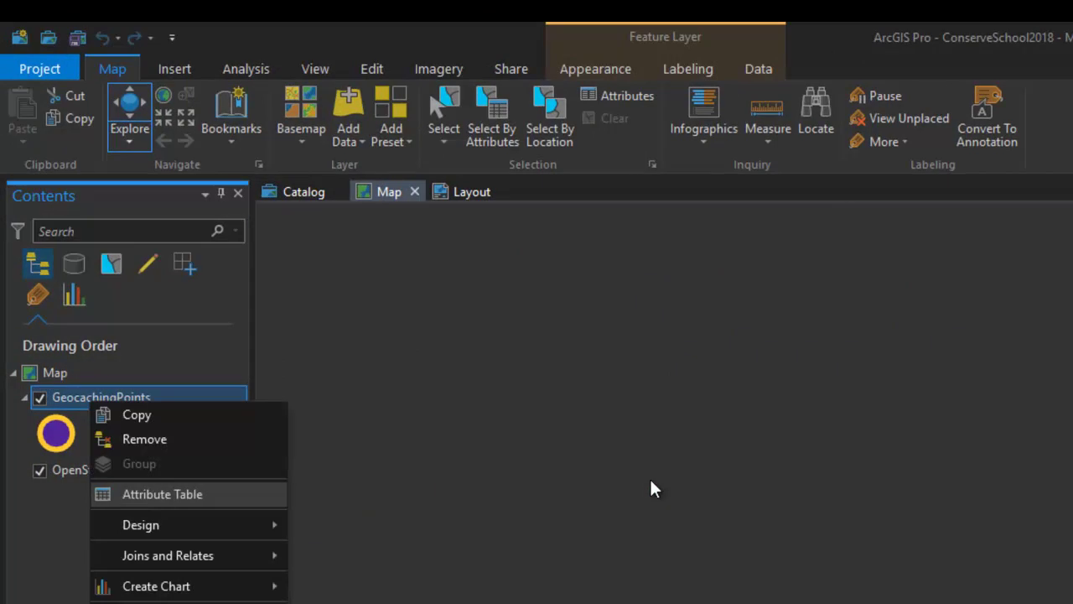
left_click(653, 489)
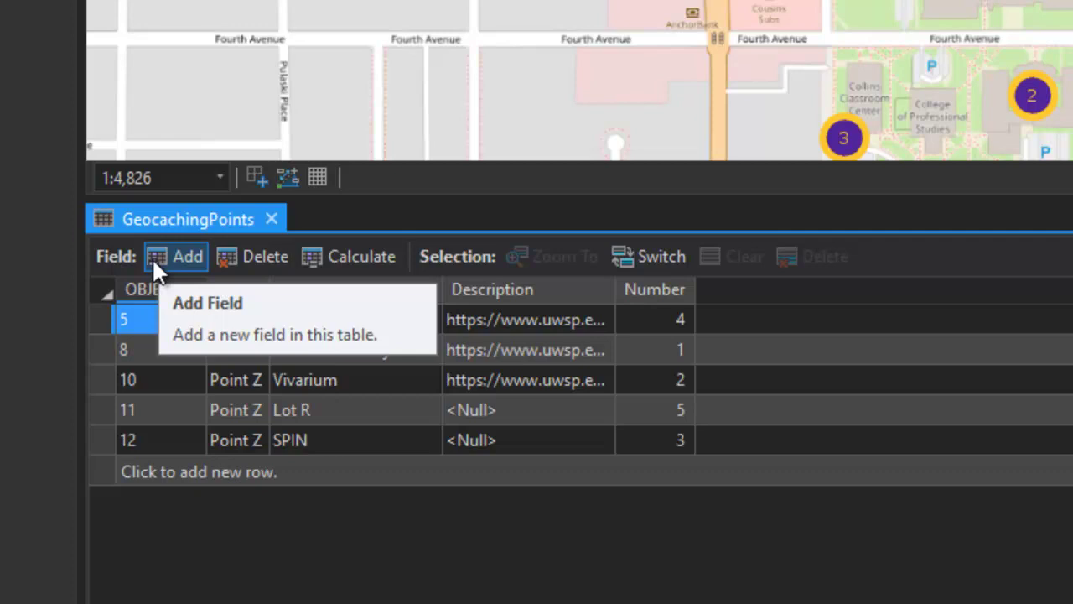
left_click(151, 257)
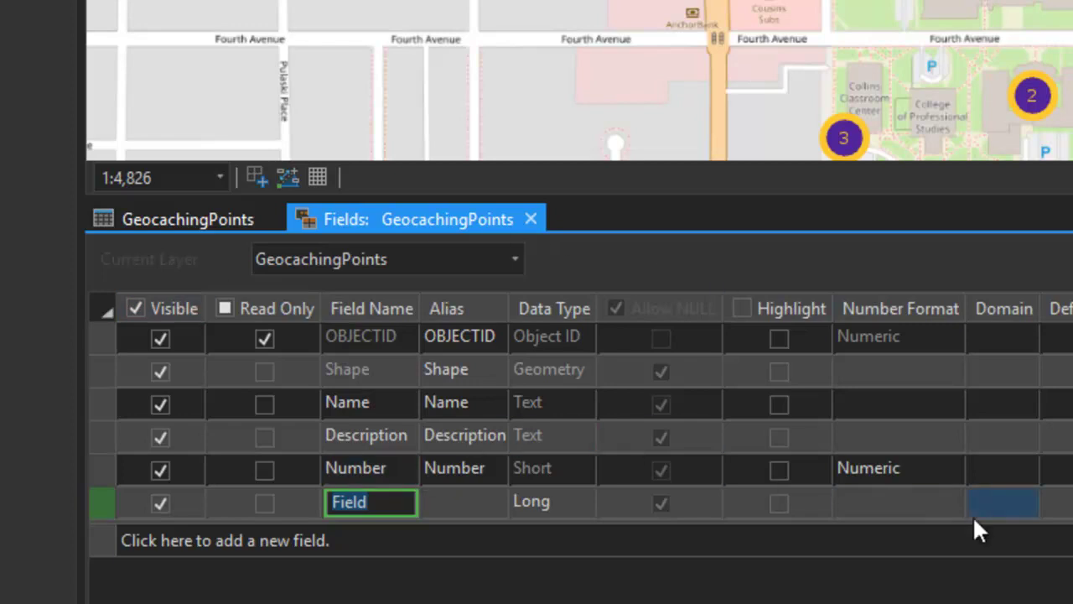
type("Latitude")
key("Tab")
key("Tab")
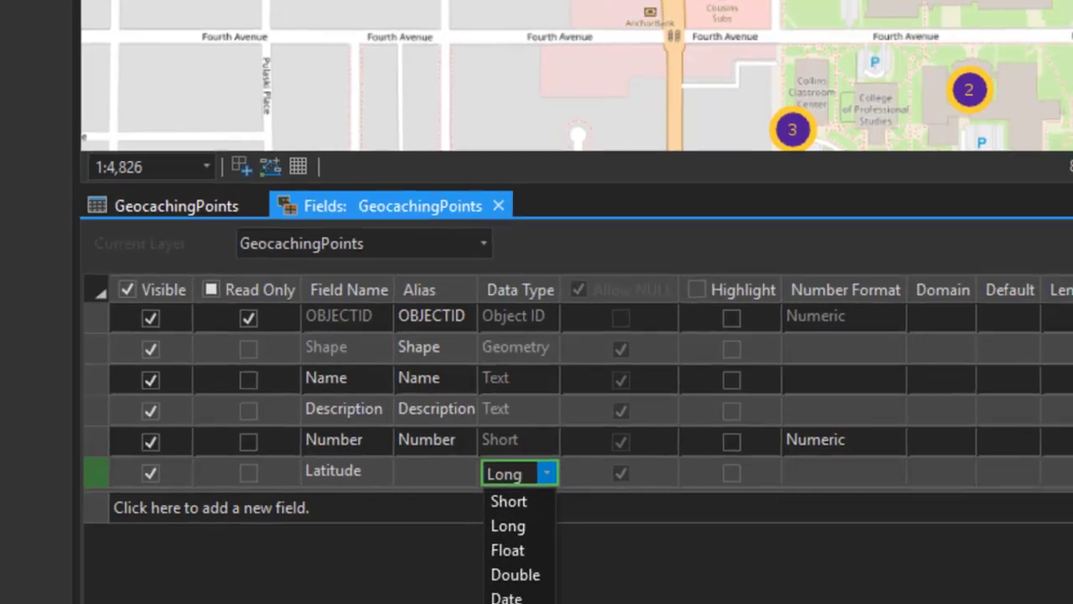
key("t")
left_click(937, 402)
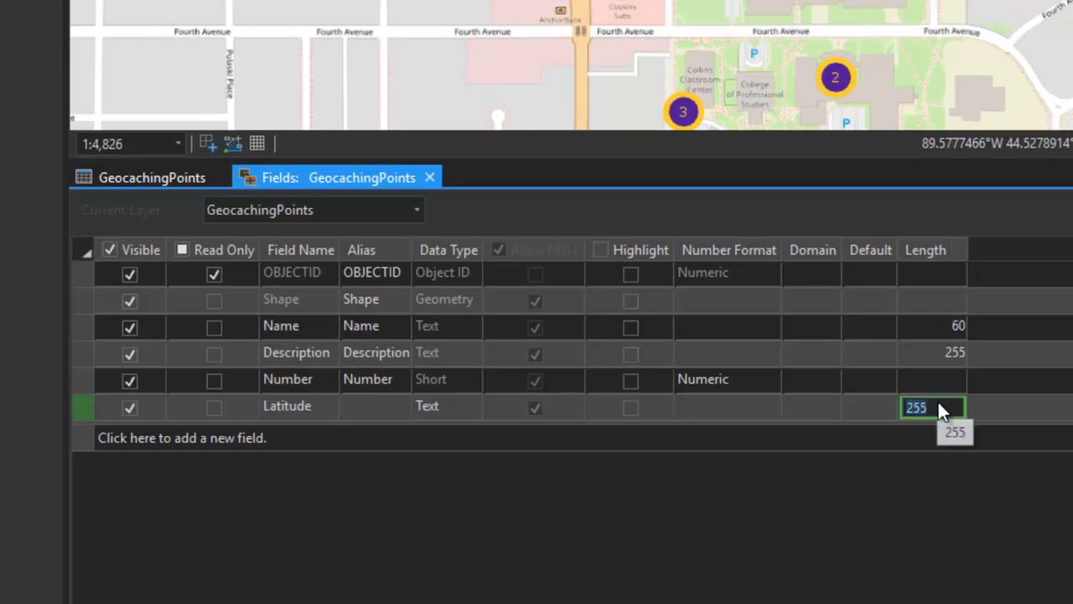
type("50")
- Add a Longitude text field, also with length 50
left_click(129, 436)
type("Lo")
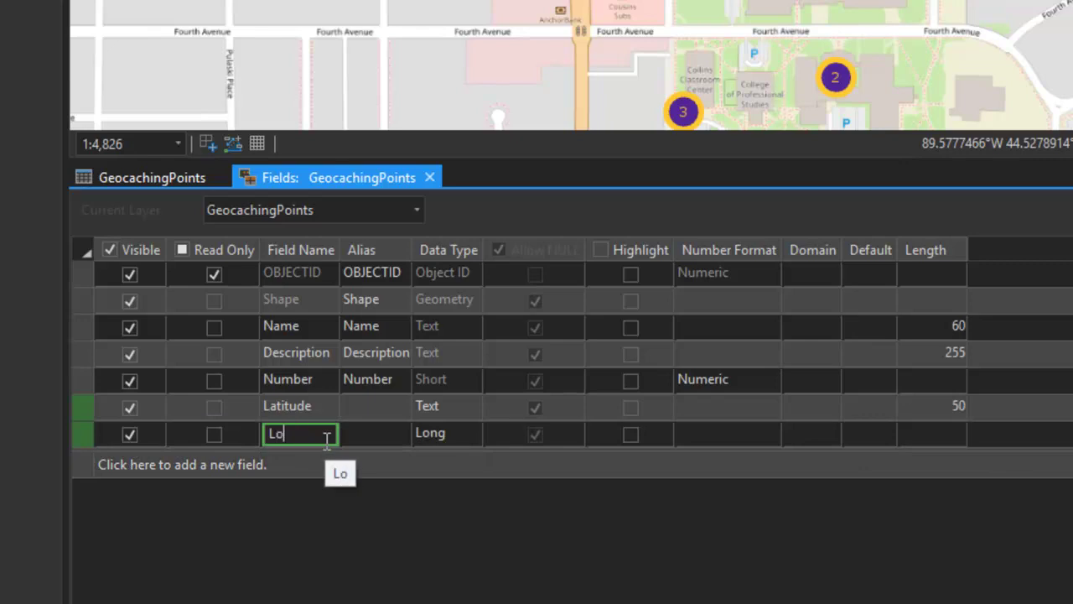
type("ngtiude")
key("Tab")
left_click(411, 433)
left_click(421, 563)
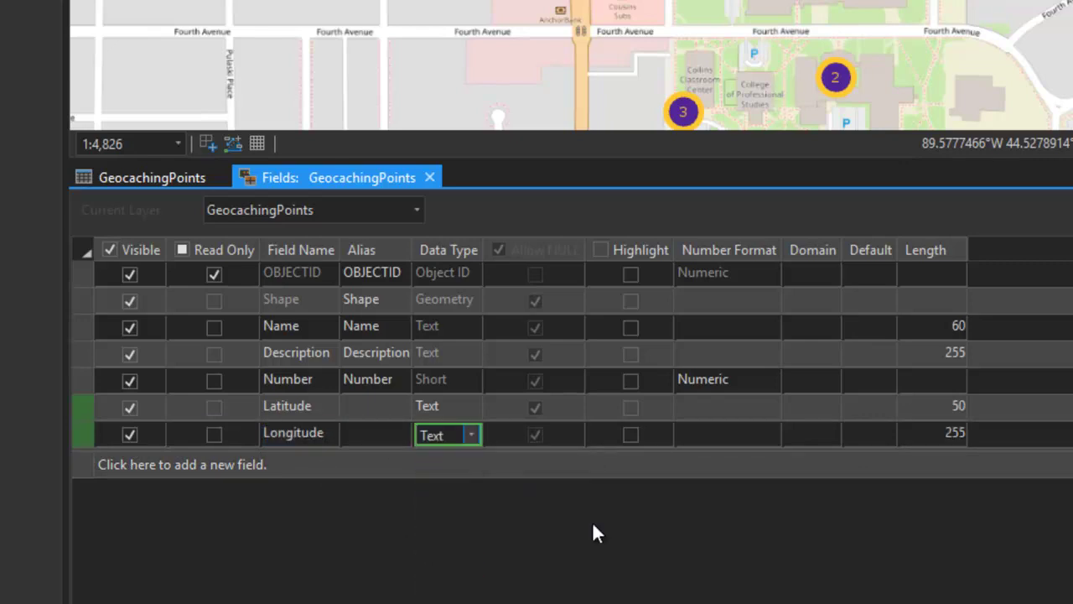
left_click(950, 431)
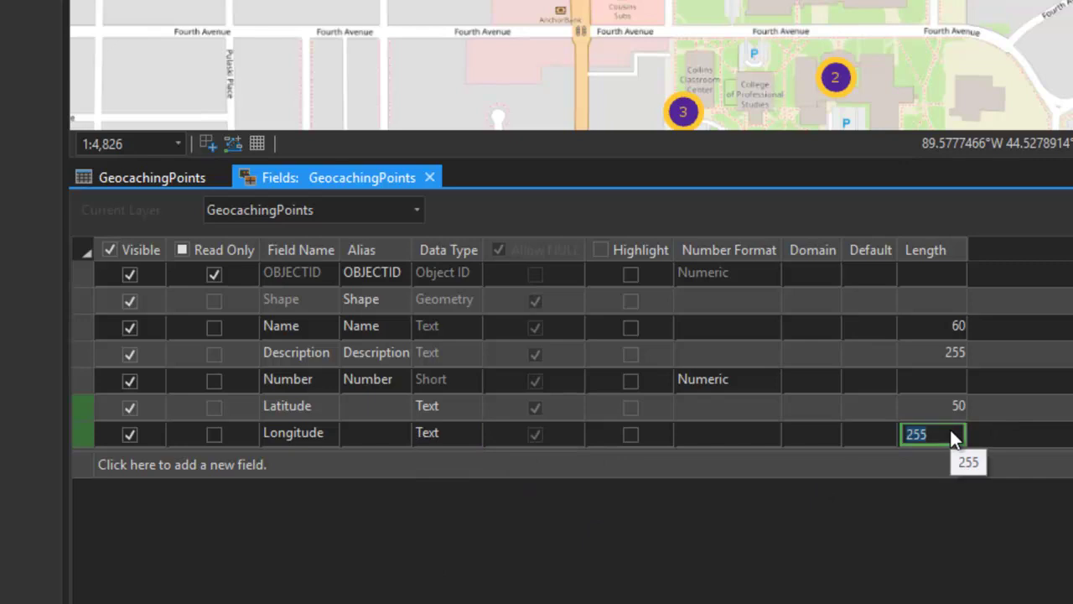
type("50")
left_click(680, 549)
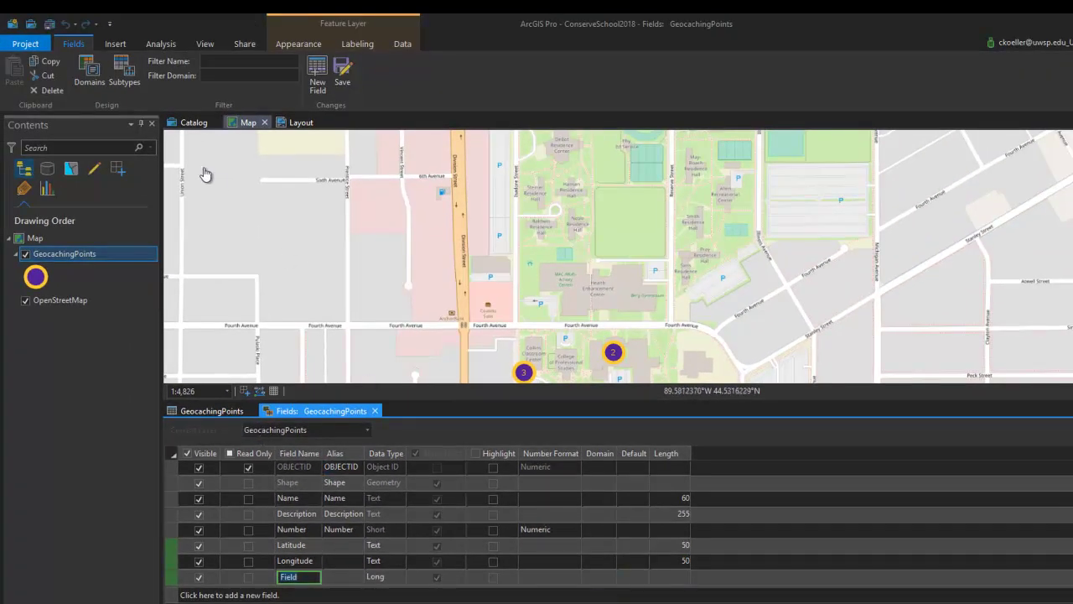
- Save the new fields, close the Fields view, and select a Latitude cell
left_click(342, 70)
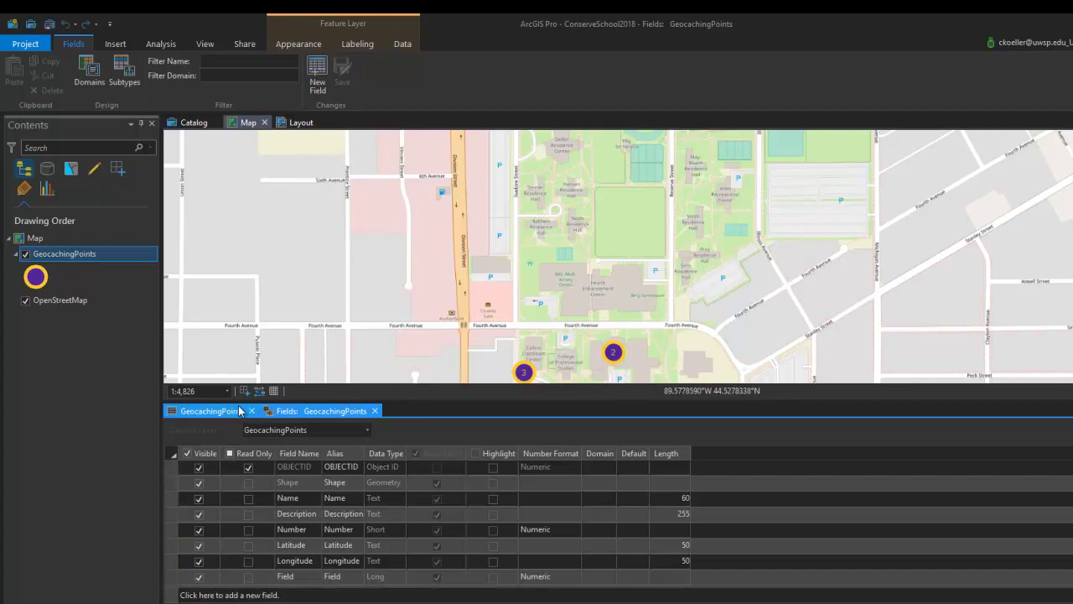
left_click(375, 411)
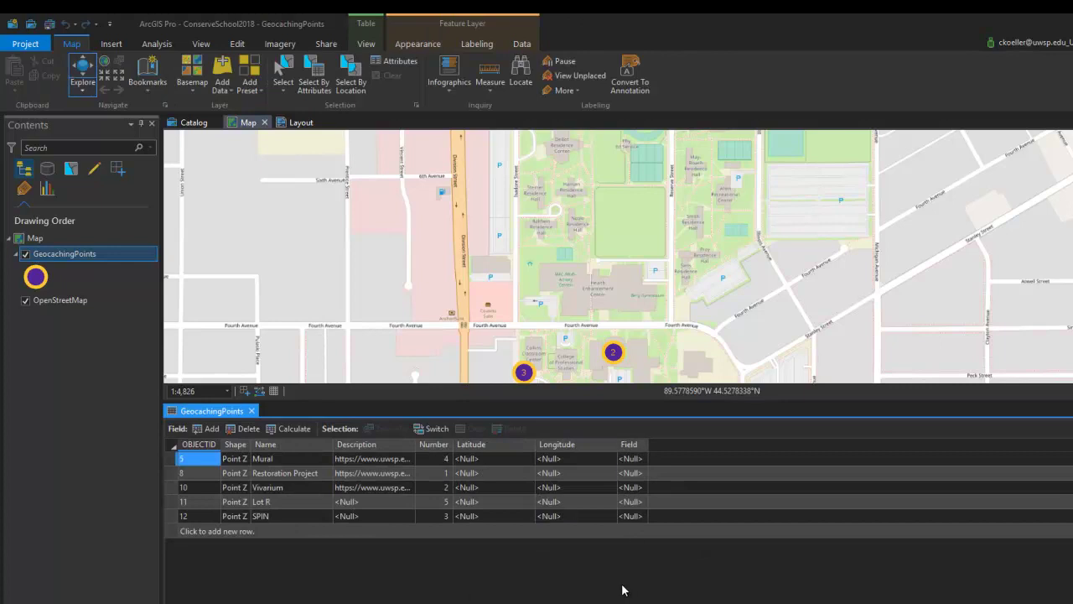
left_click(488, 454)
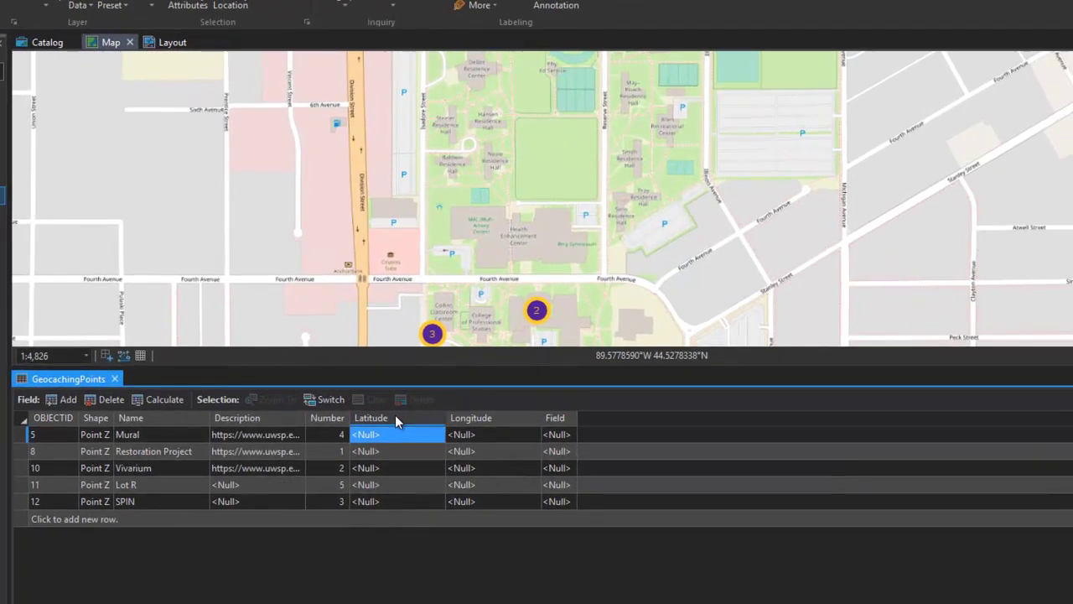
- Calculate the Latitude field using the verified expression !shape.extent.YMax!
right_click(395, 416)
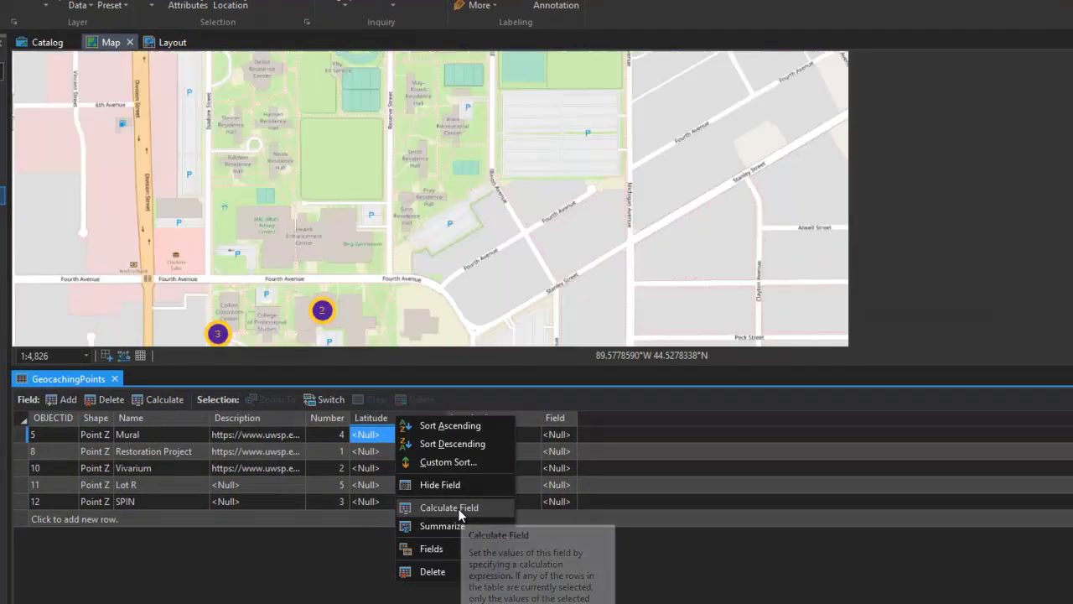
left_click(458, 508)
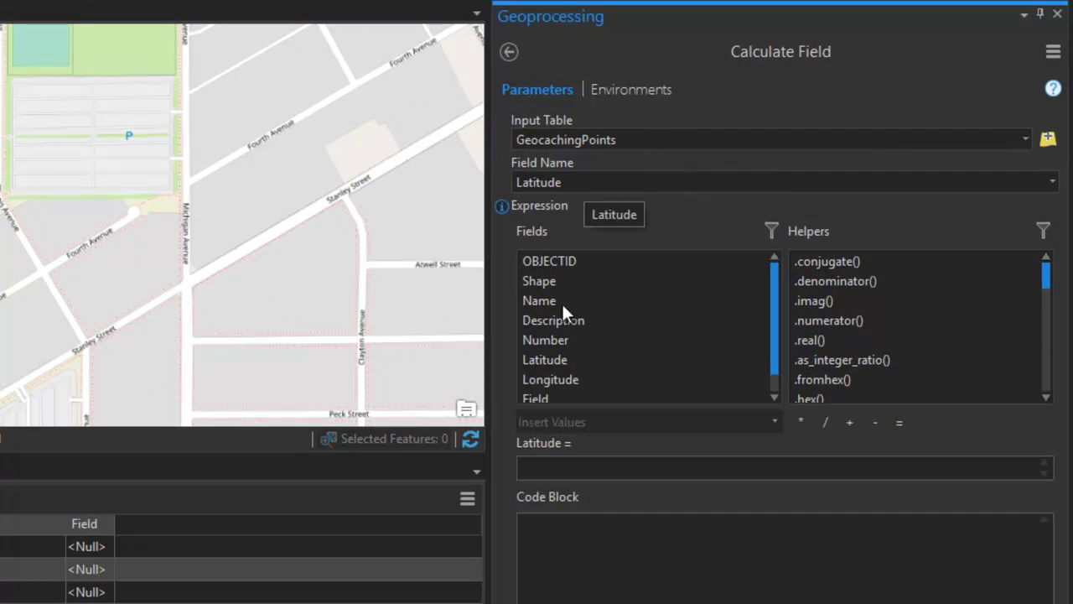
left_click(560, 464)
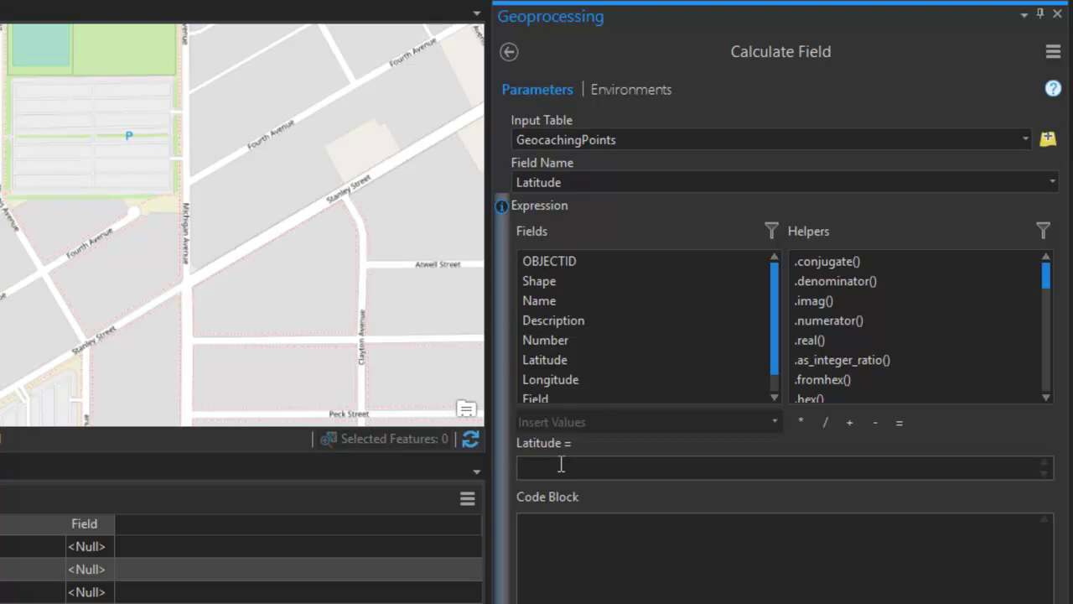
type("!shape.extent.YMax!")
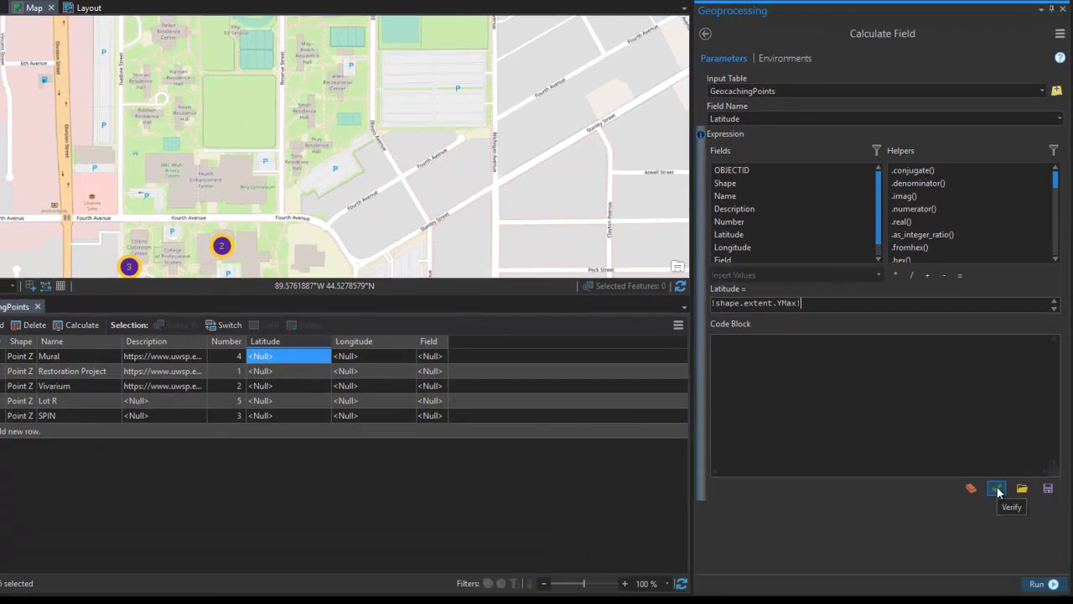
left_click(997, 489)
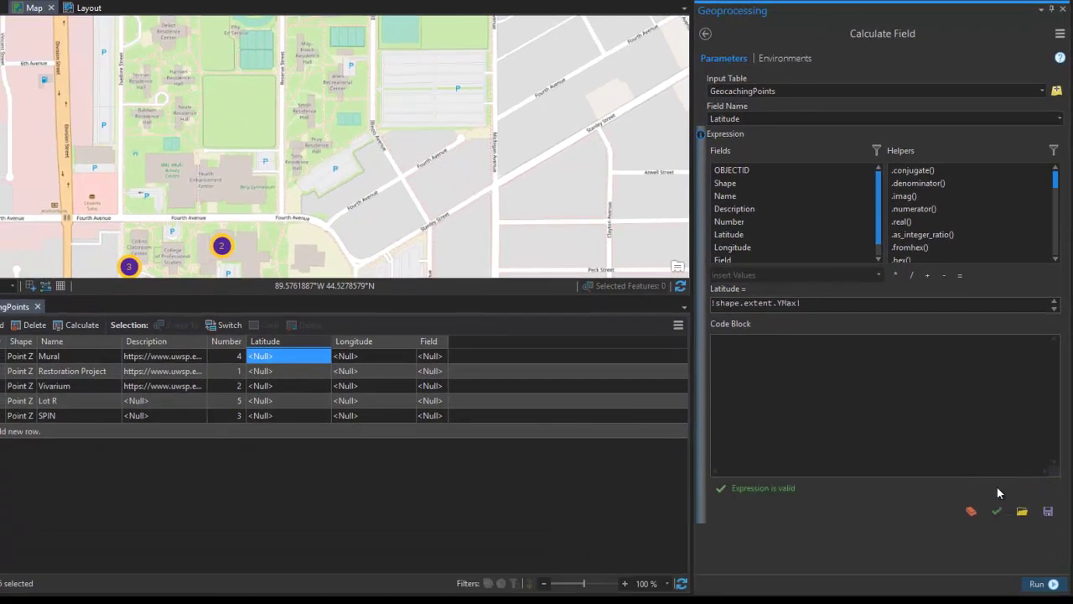
left_click(1038, 583)
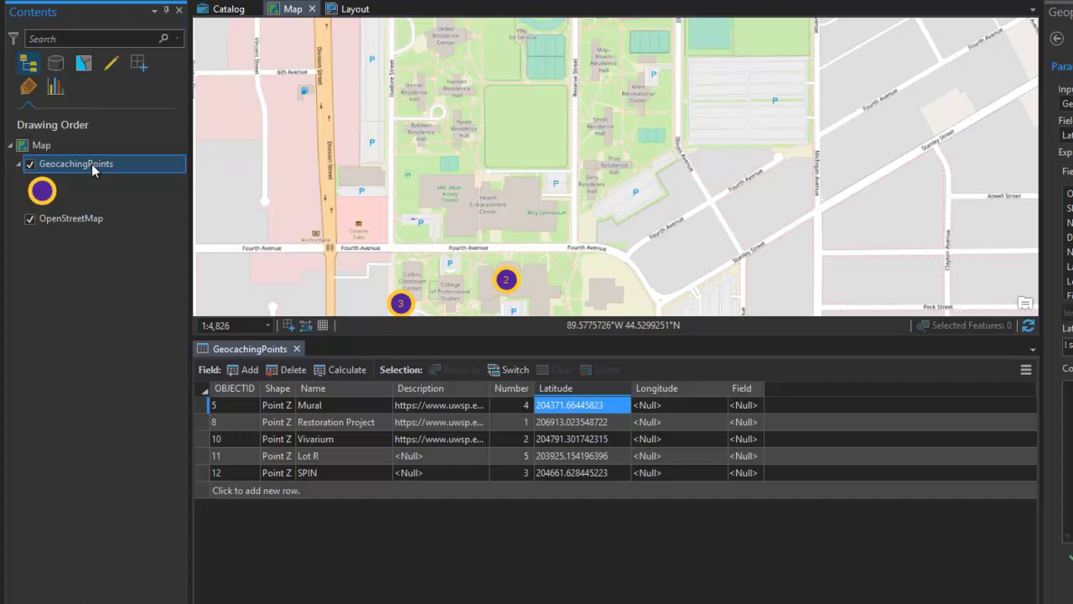
right_click(91, 164)
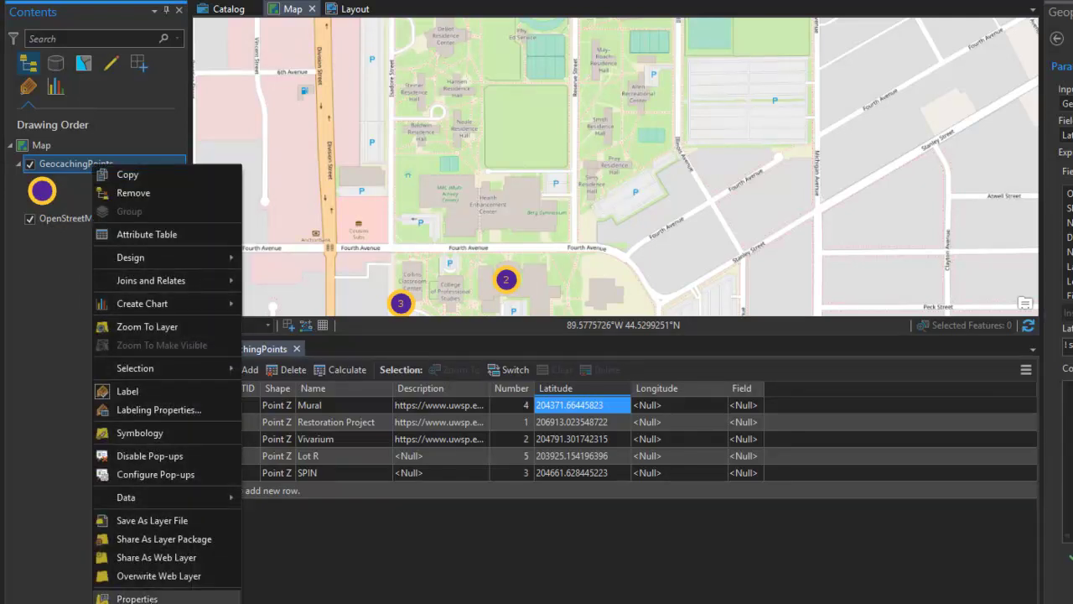
left_click(137, 598)
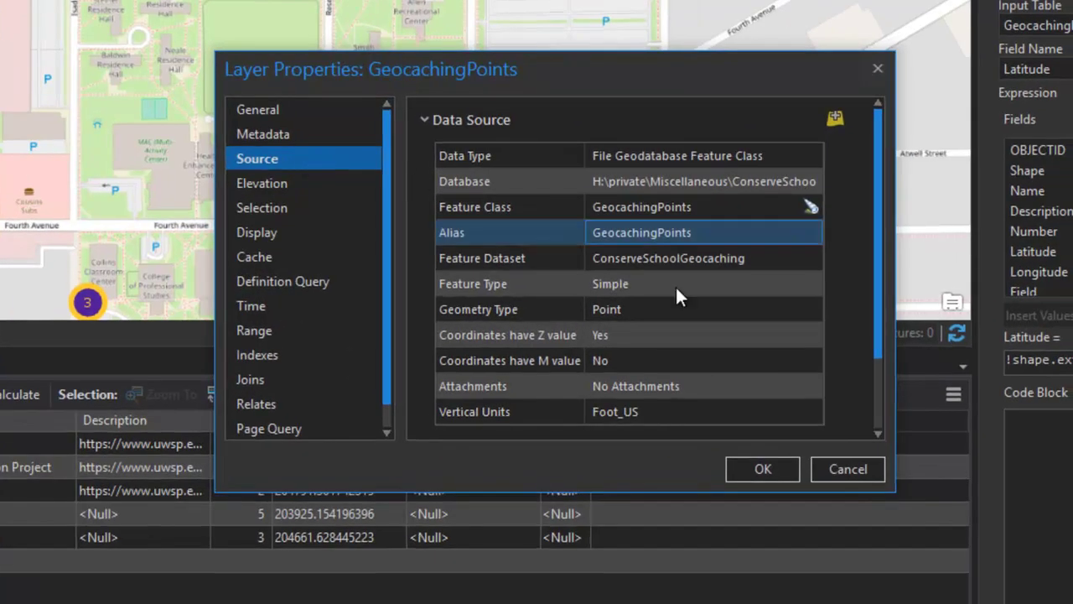
scroll(775, 302, "down", 3)
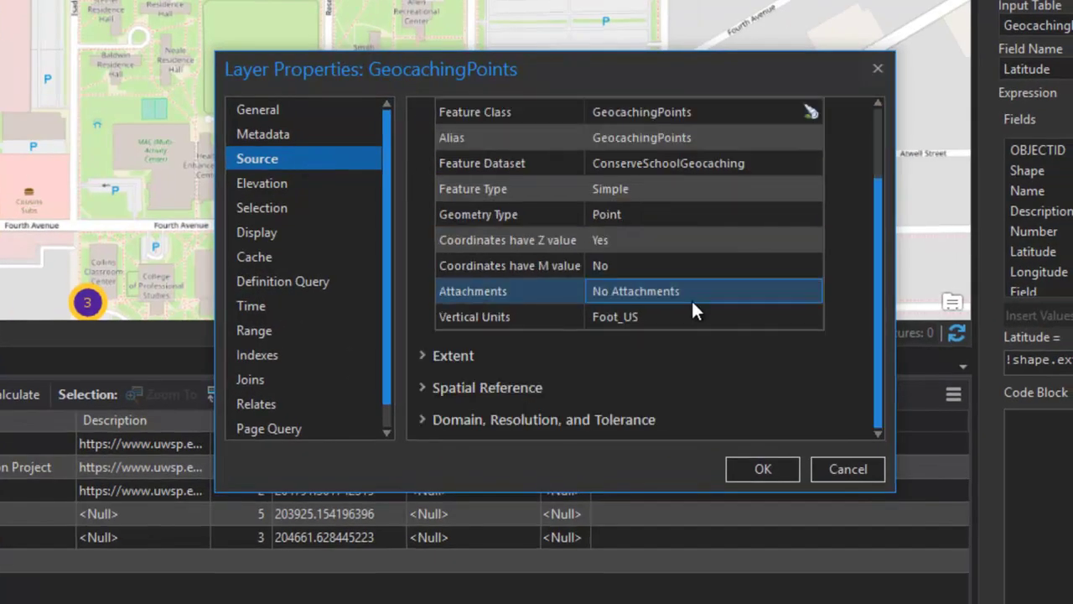
left_click(424, 386)
scroll(719, 338, "down", 5)
scroll(725, 329, "up", 5)
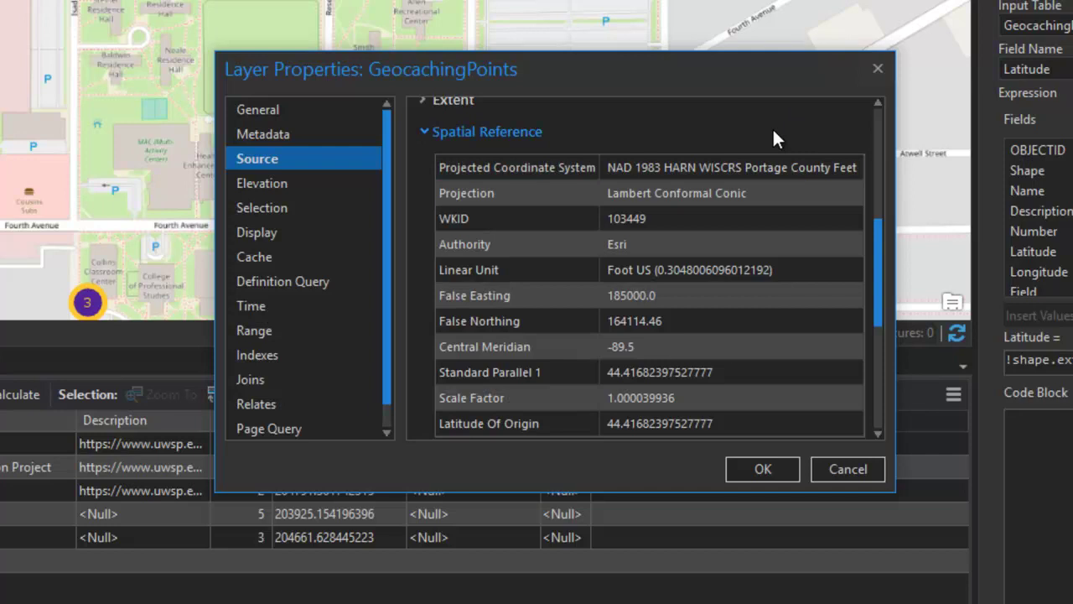
left_click(882, 74)
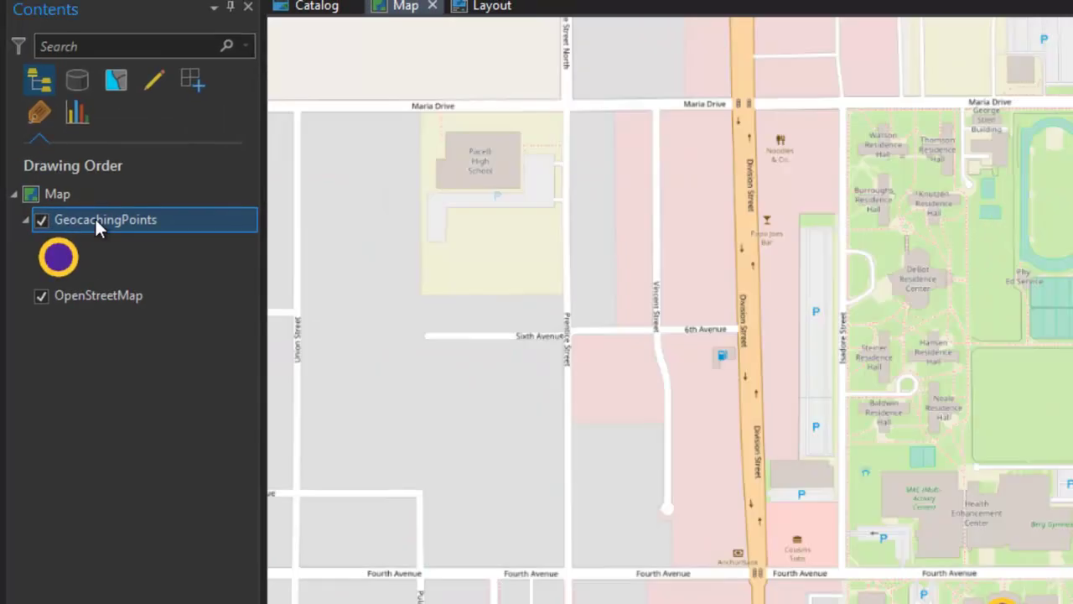
right_click(95, 217)
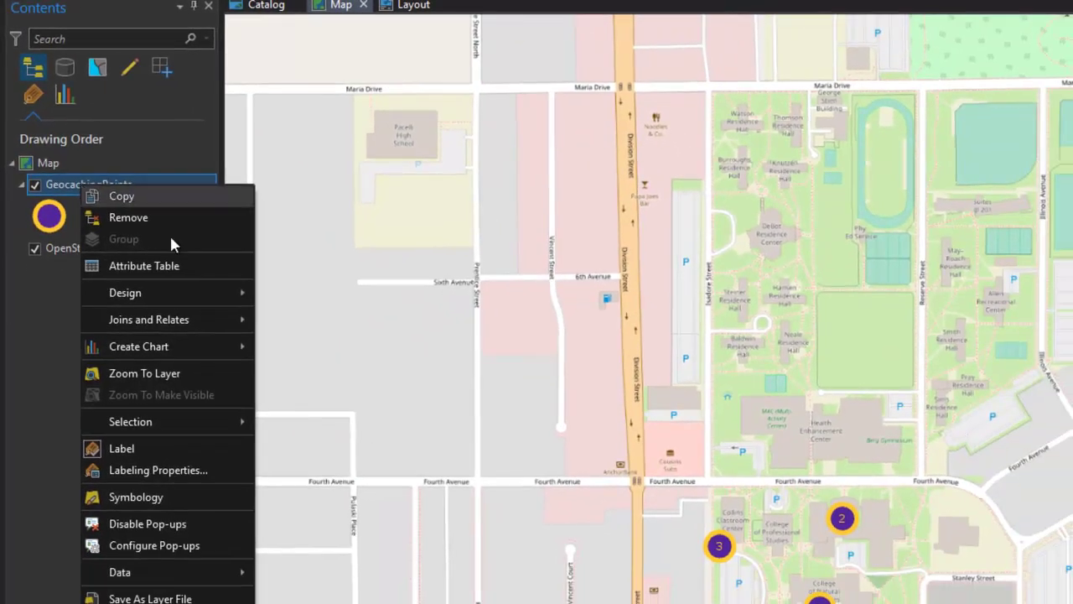
mouse_move(183, 579)
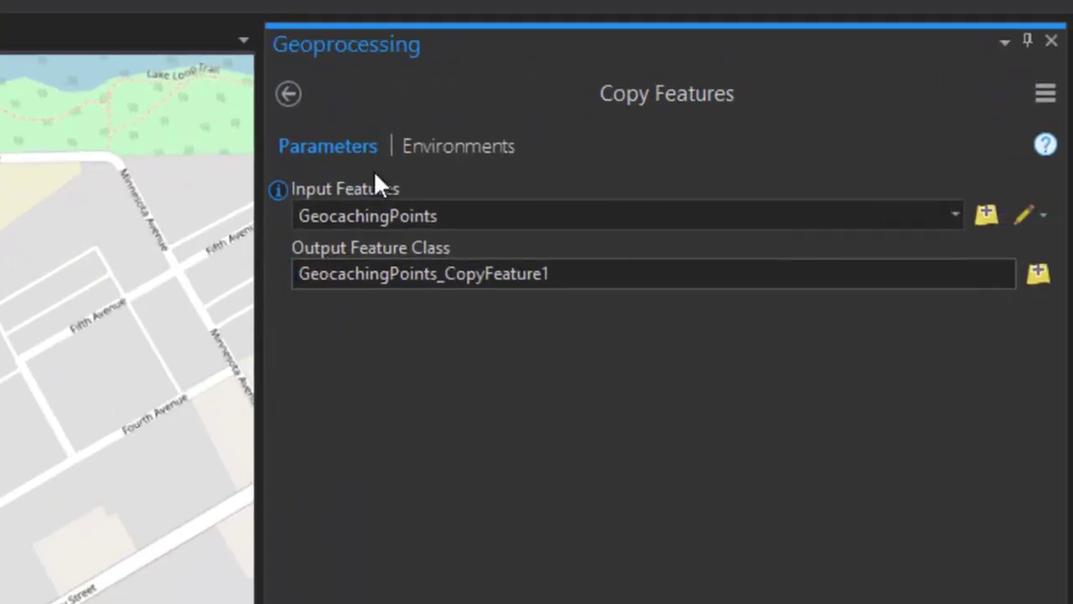
left_click(462, 144)
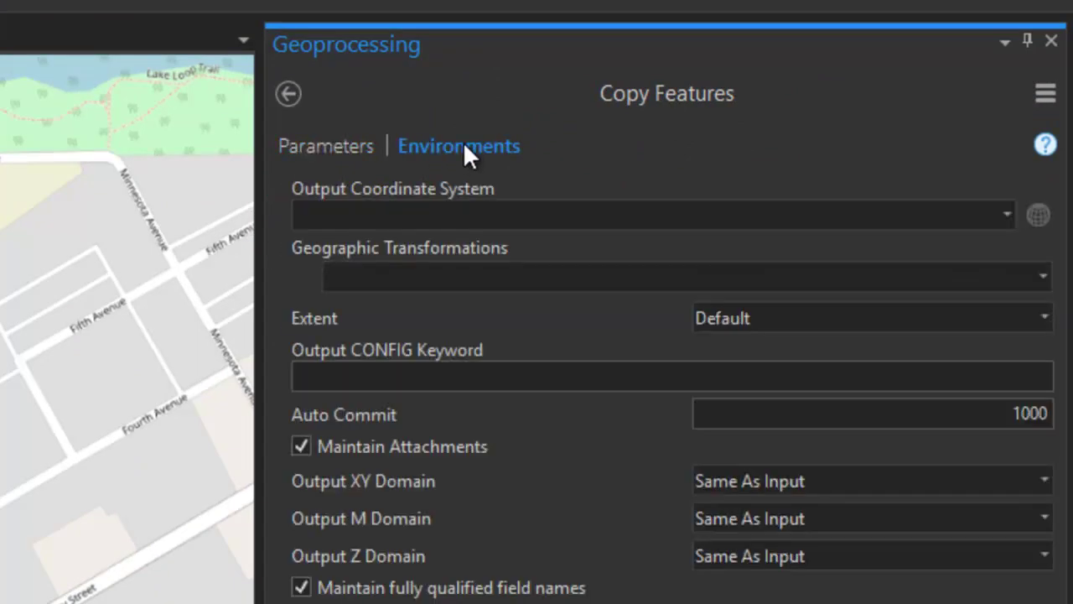
left_click(1051, 42)
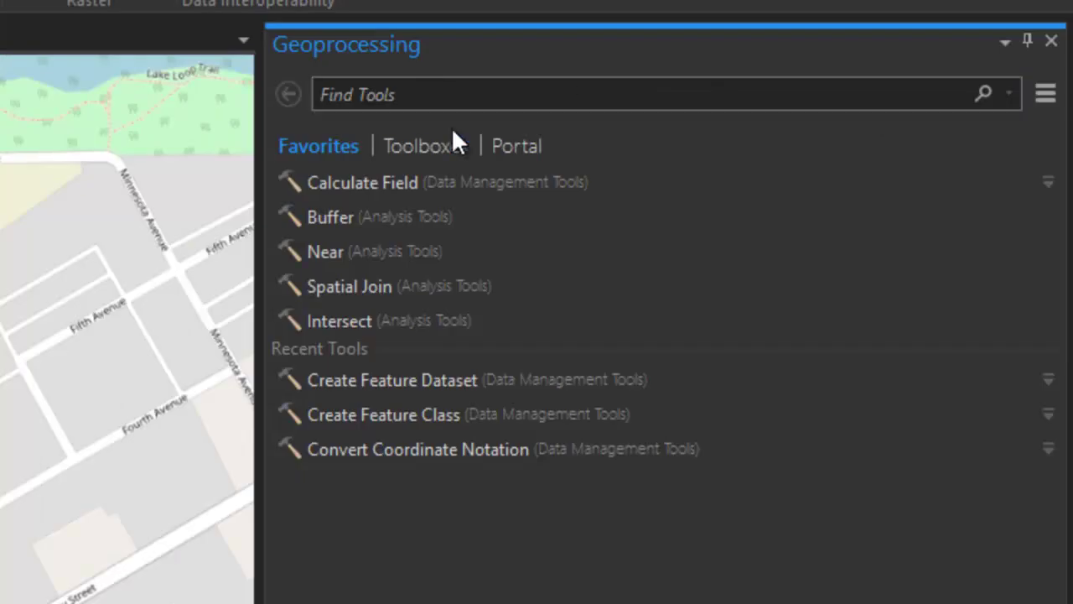
left_click(436, 146)
left_click(287, 367)
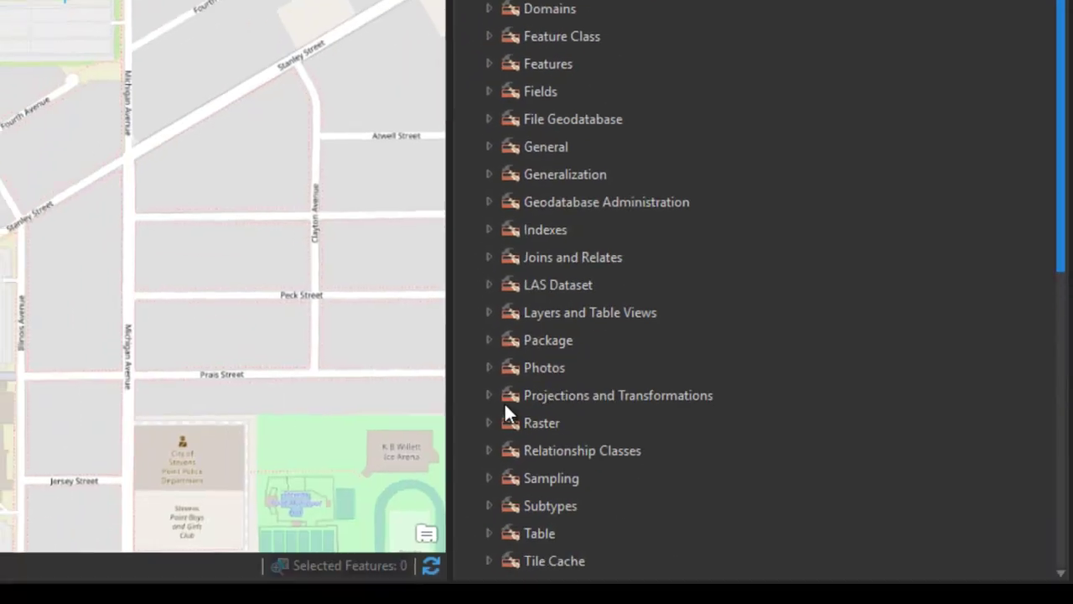
left_click(488, 394)
scroll(838, 401, "down", 2)
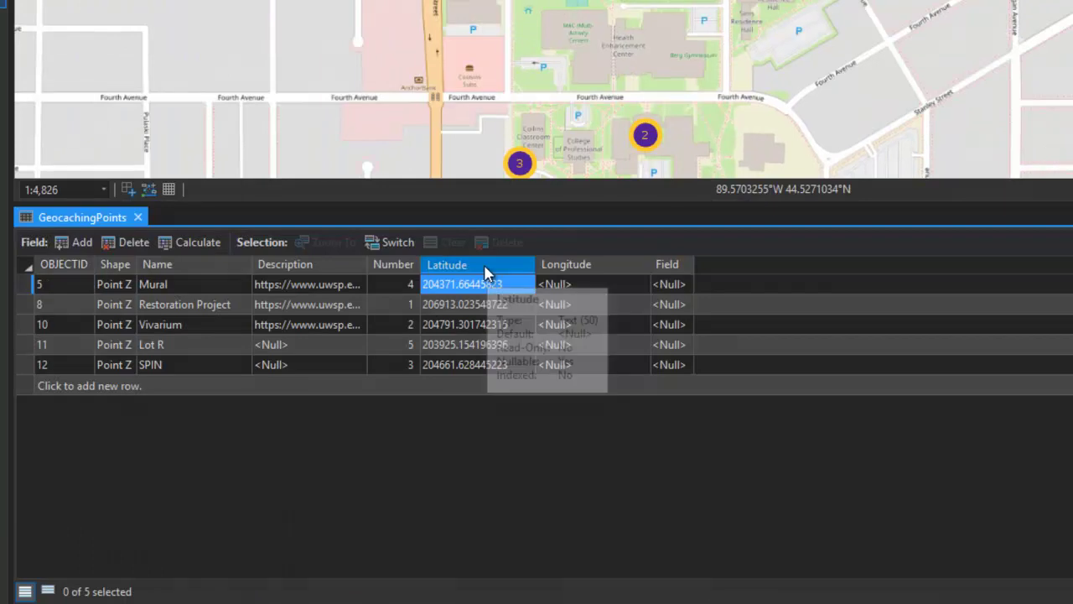
- Delete the Latitude and Longitude fields from the GeocachingPoints attribute table
right_click(486, 272)
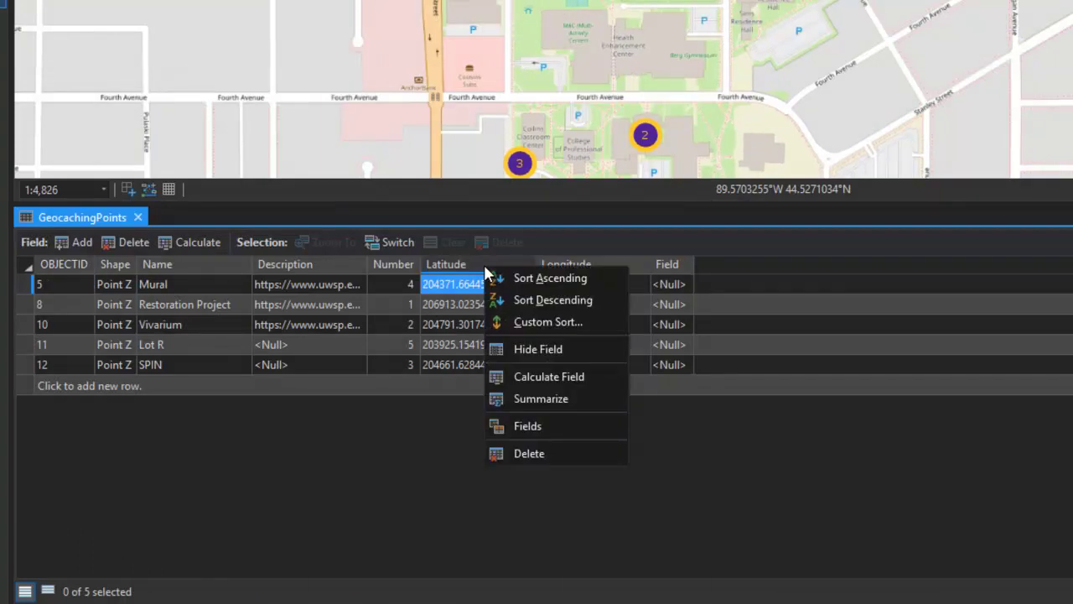
left_click(545, 453)
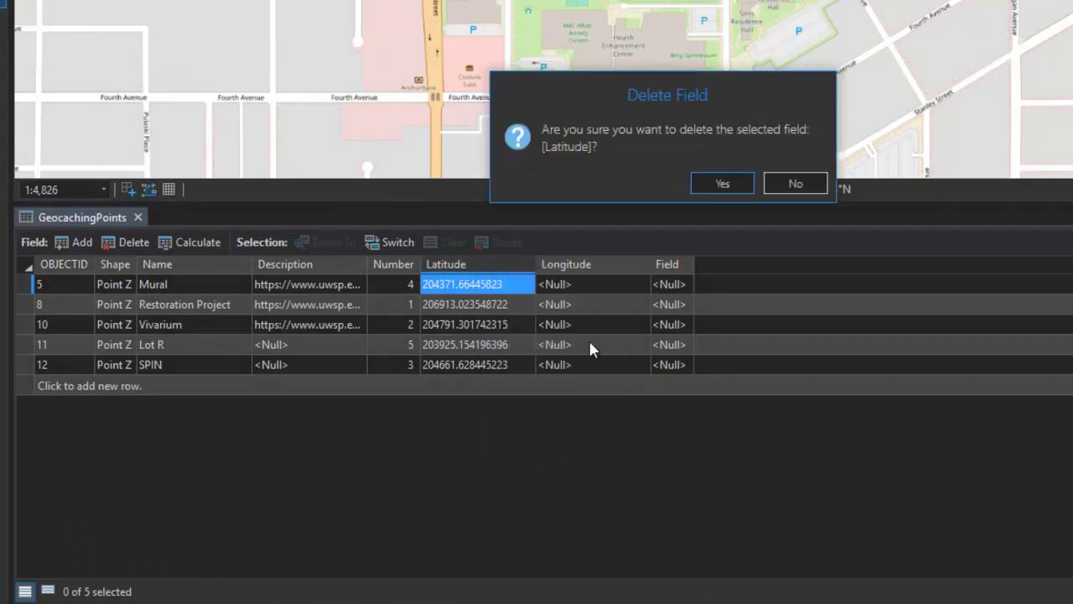
left_click(721, 182)
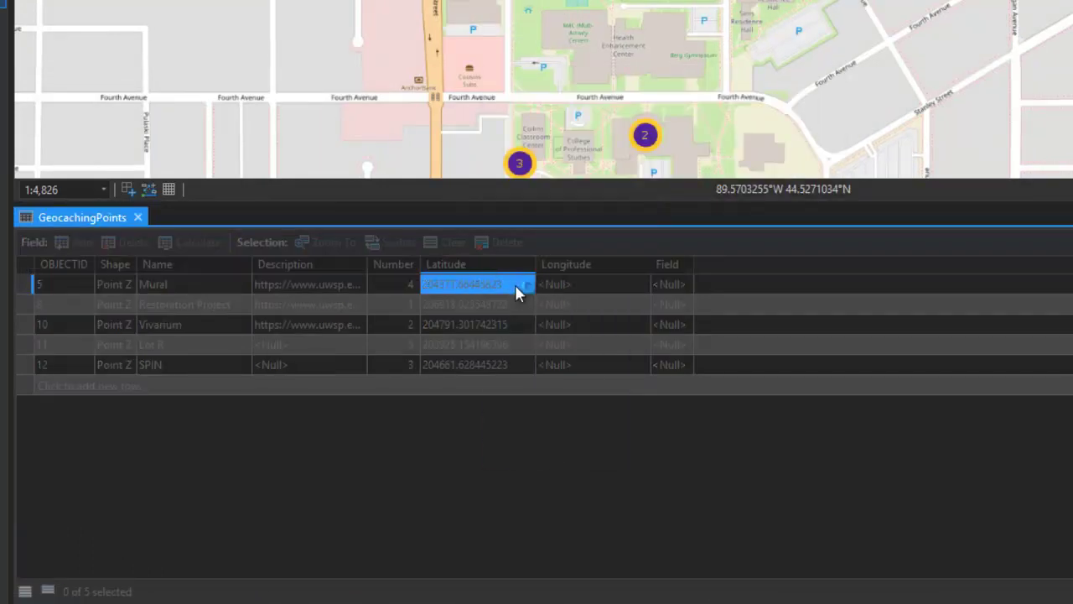
right_click(485, 259)
left_click(536, 449)
left_click(713, 184)
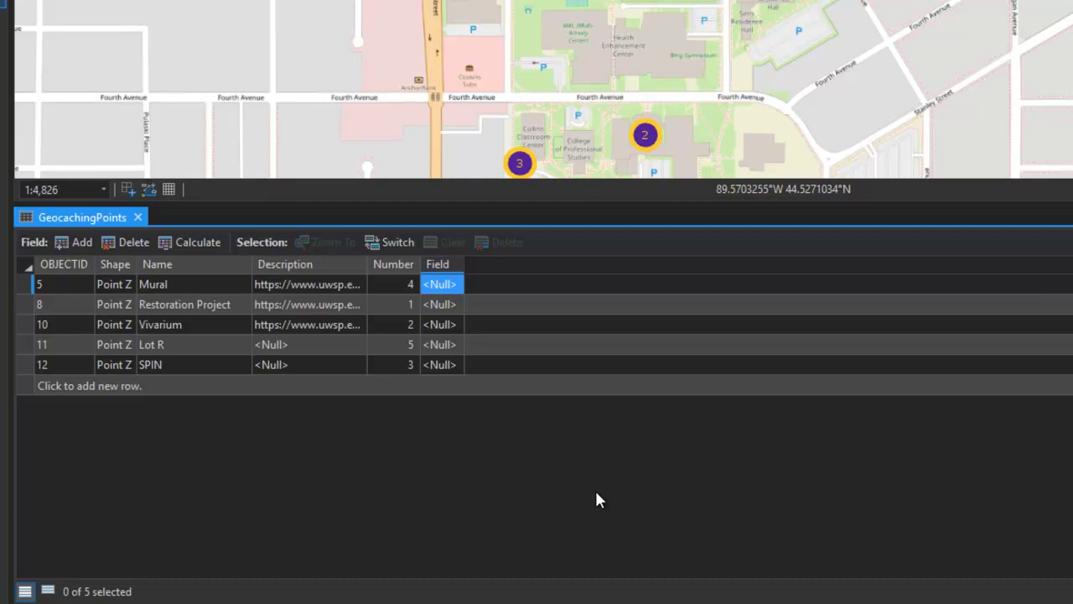
- Close the table and open Data Management Tools > Features > Add Geometry Attributes
left_click(138, 217)
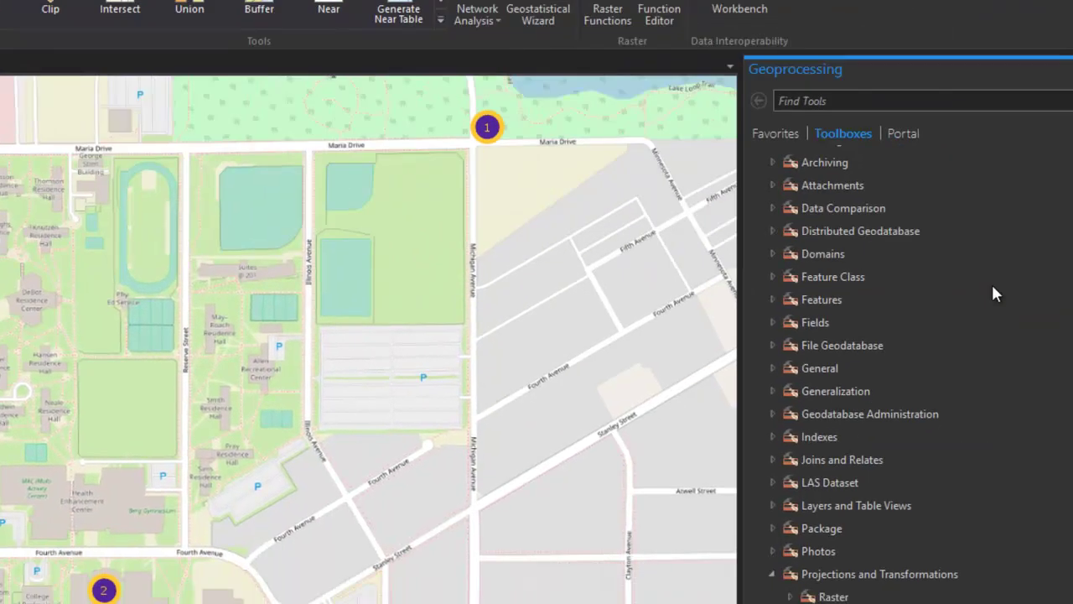
left_click(568, 231)
left_click(573, 232)
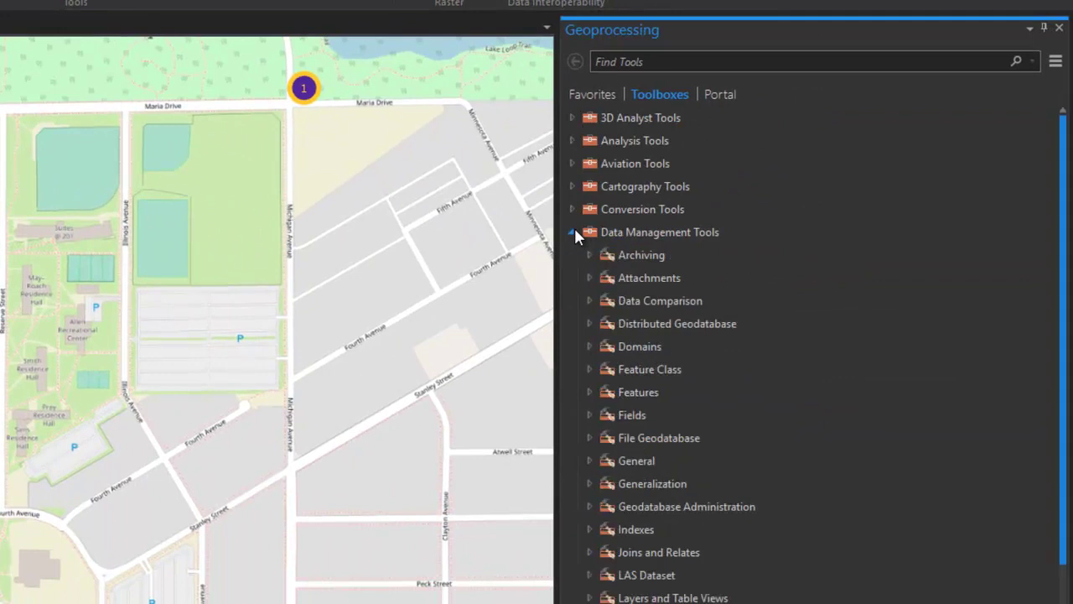
left_click(588, 393)
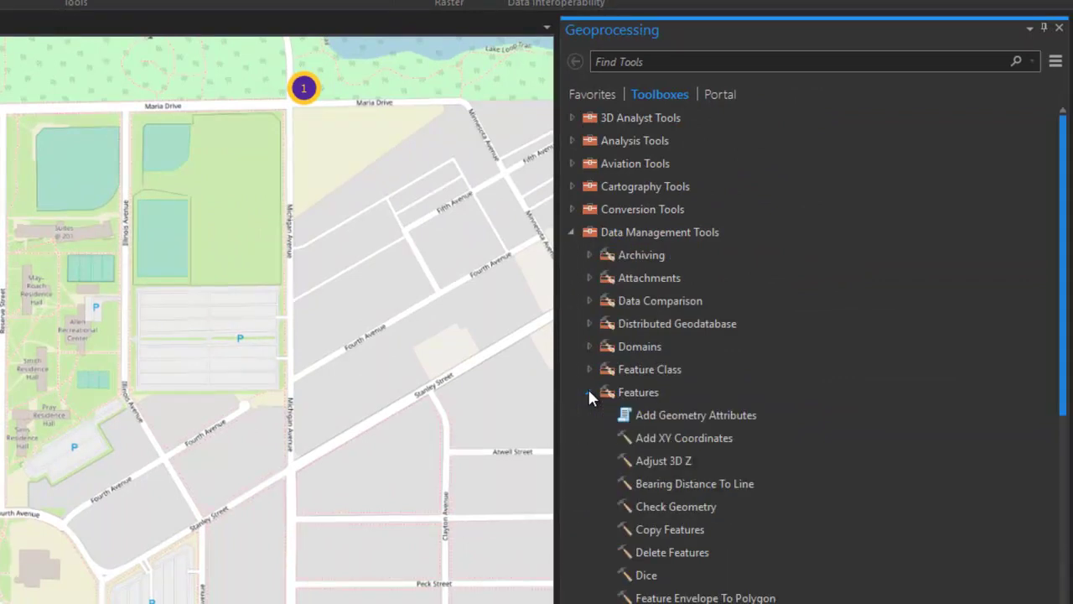
scroll(853, 464, "down", 1)
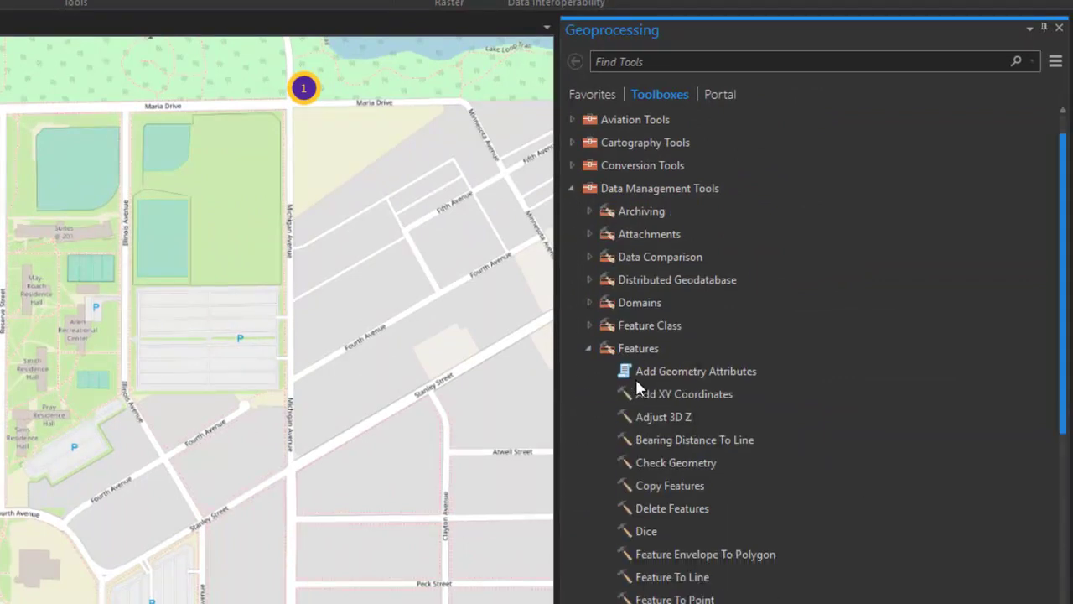
left_click(719, 376)
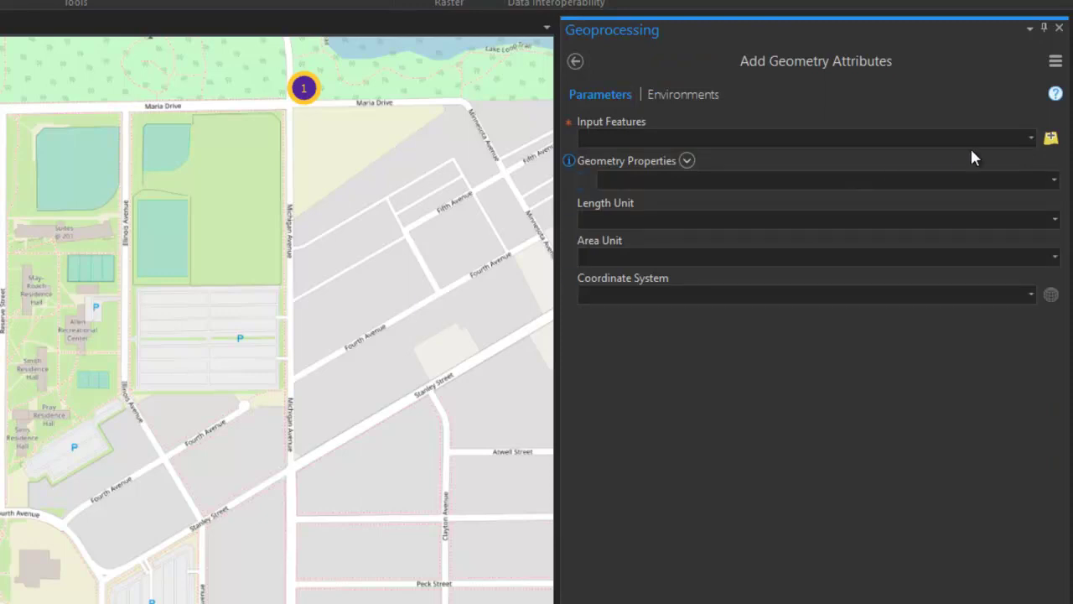
- Set GeocachingPoints as input, point x, y, z and m properties, and WGS 1984 coordinates
left_click_drag(689, 116, 681, 136)
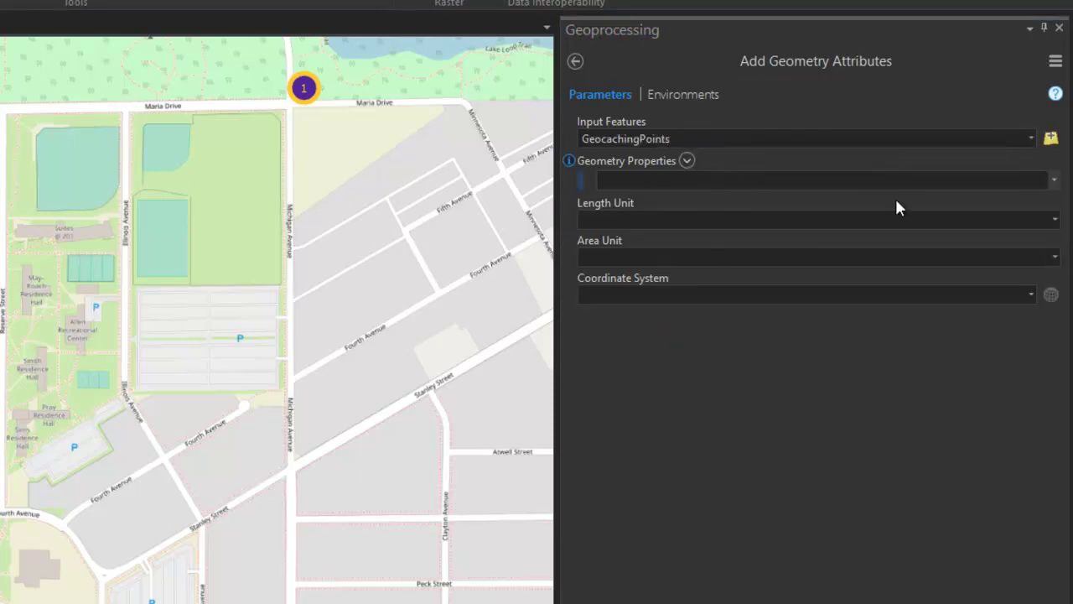
left_click(1056, 182)
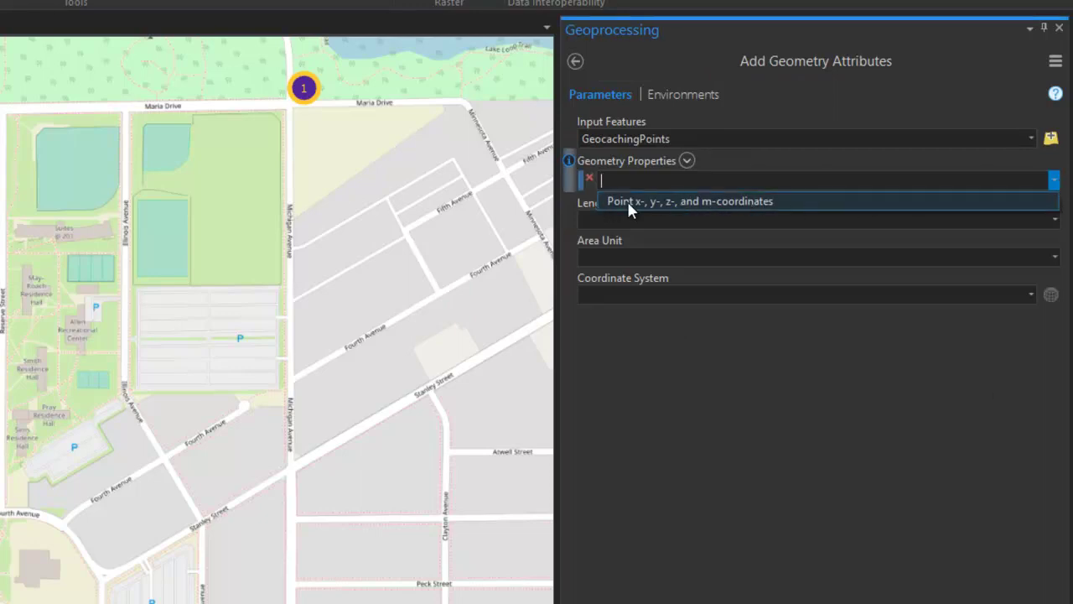
left_click(751, 201)
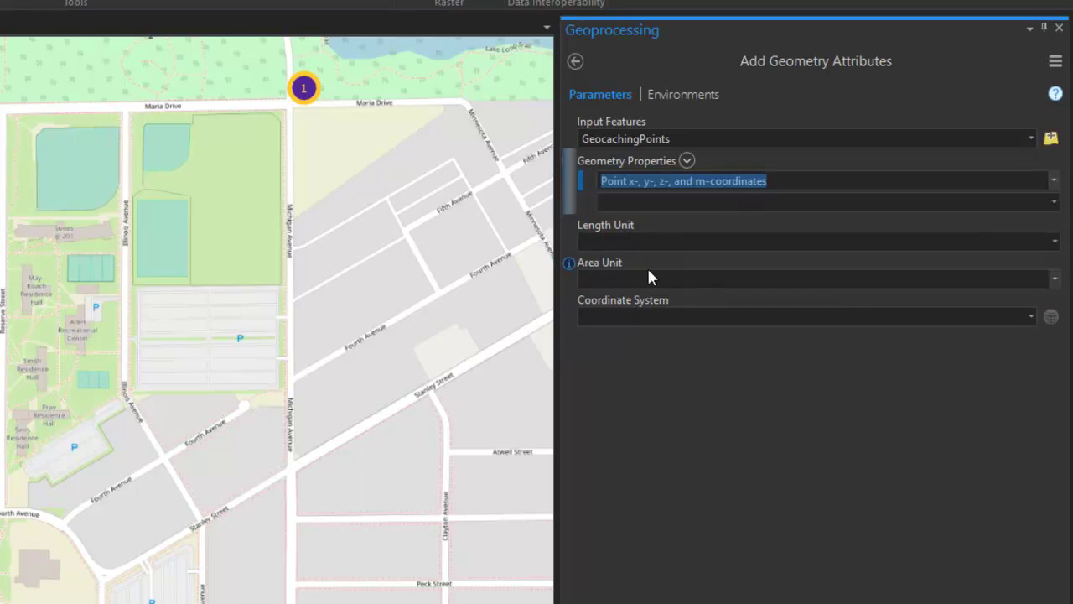
left_click(1051, 318)
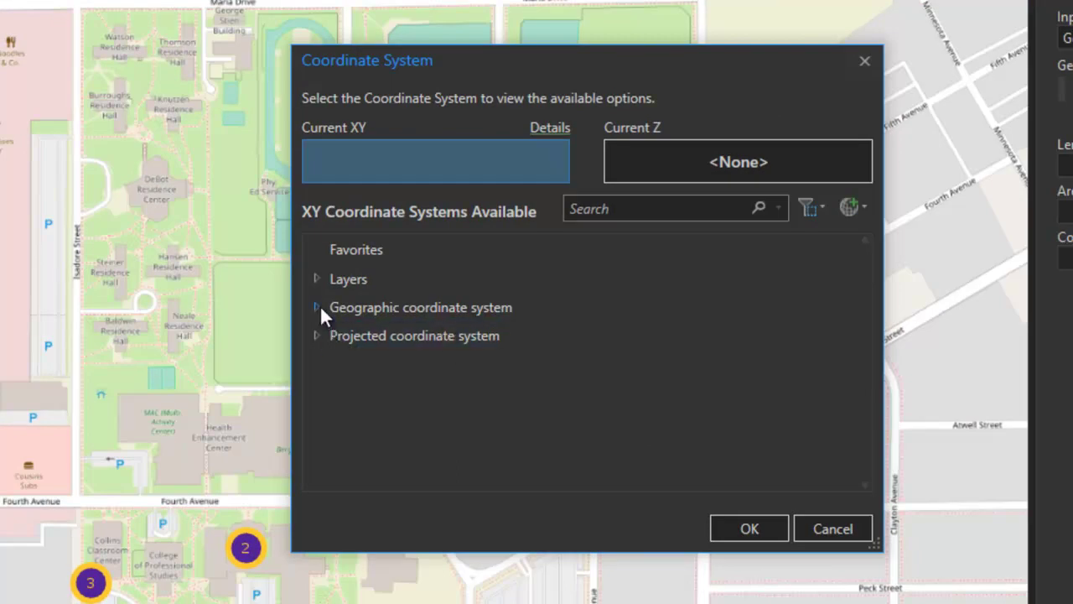
left_click(625, 205)
type("wgs 1984")
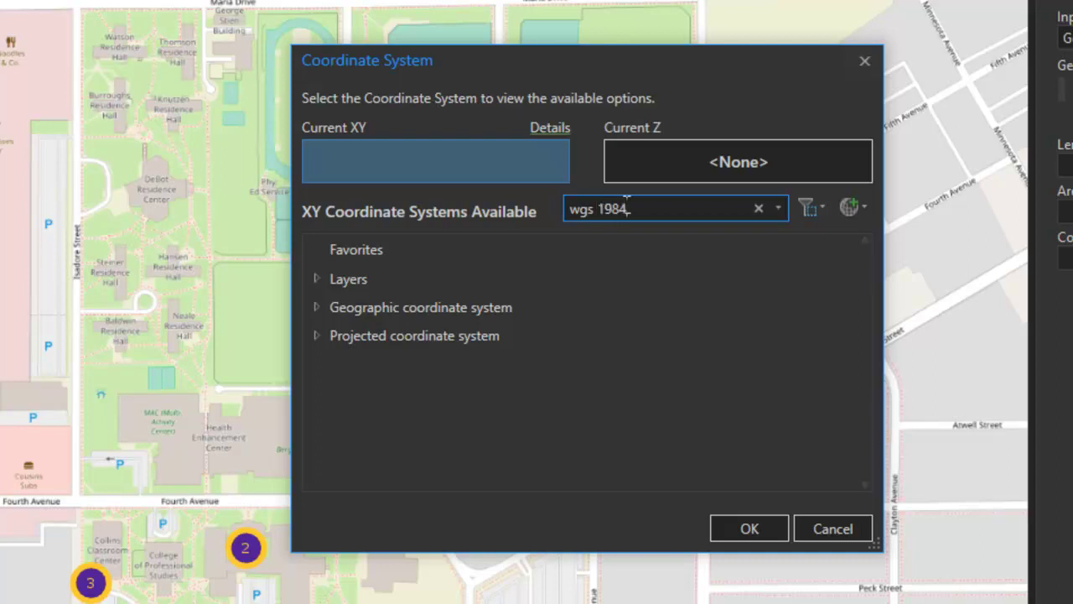
key("Return")
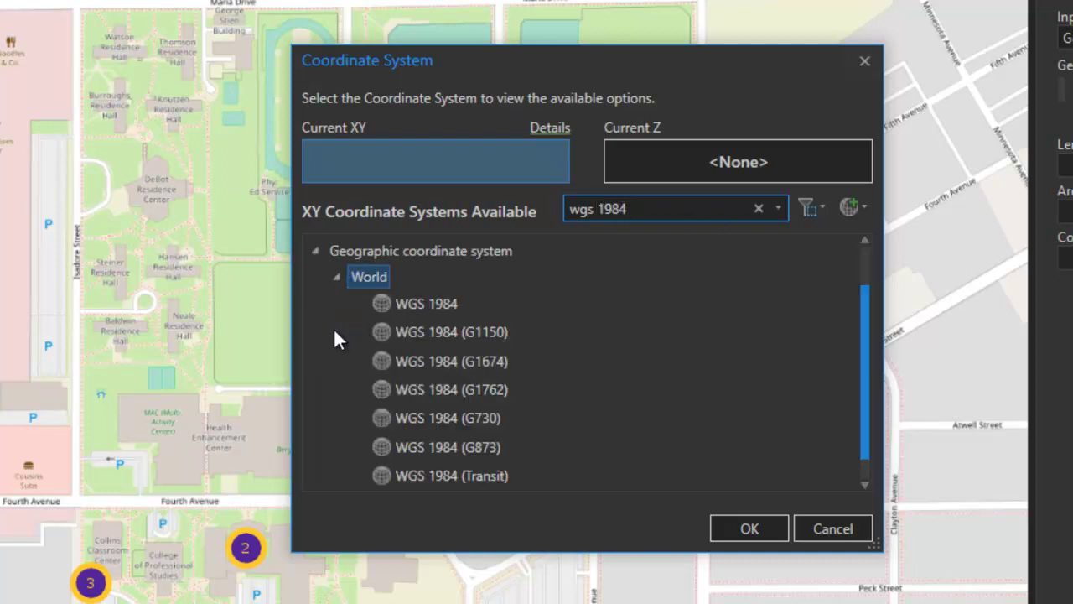
left_click(424, 303)
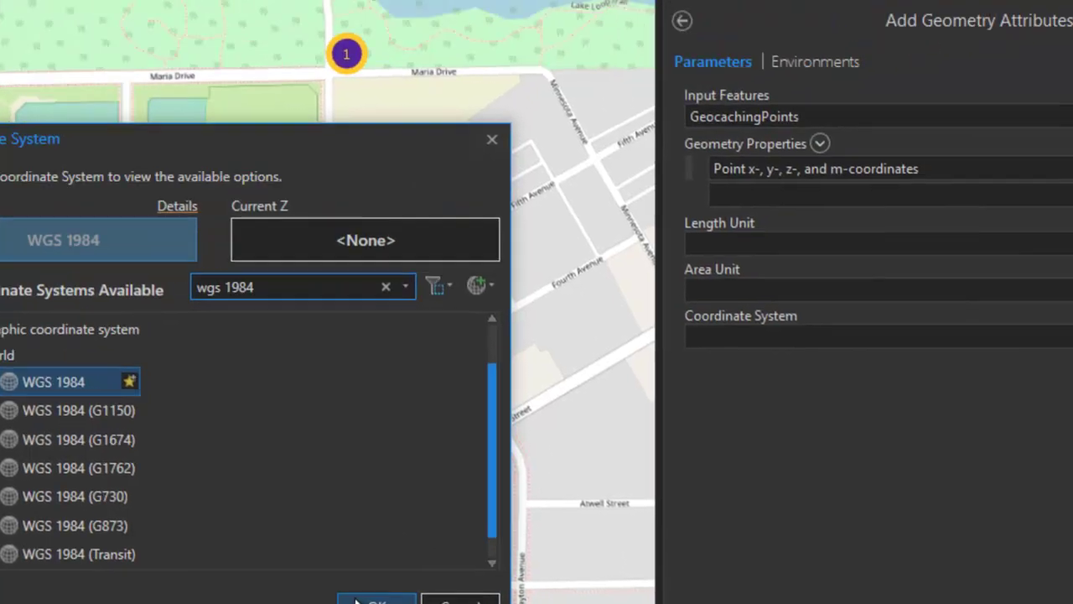
- Accept WGS 1984, run Add Geometry Attributes, view the attribute table, and save the project
left_click(736, 531)
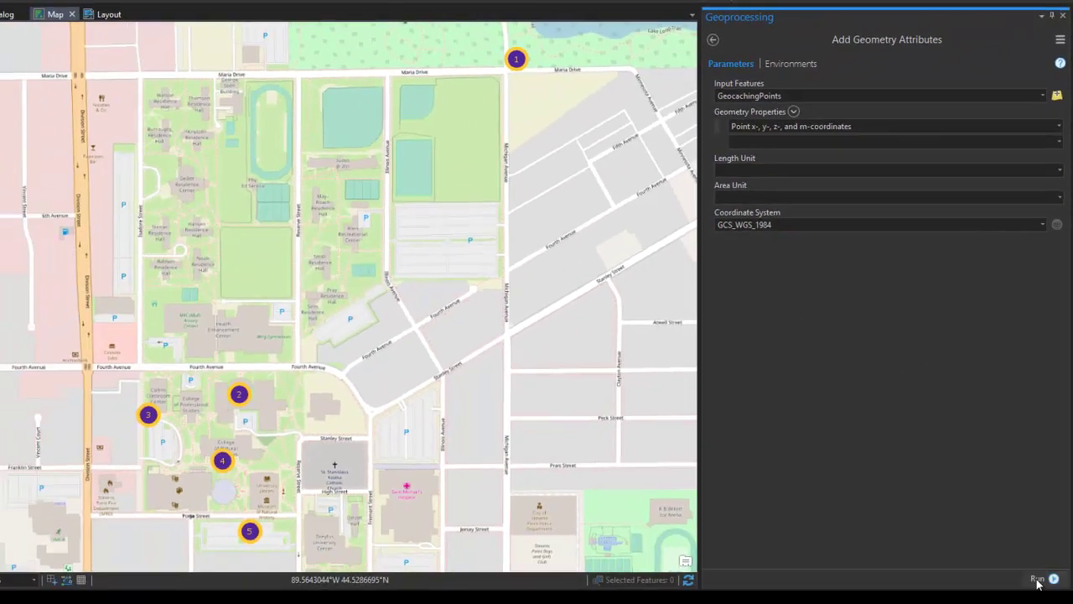
left_click(1037, 577)
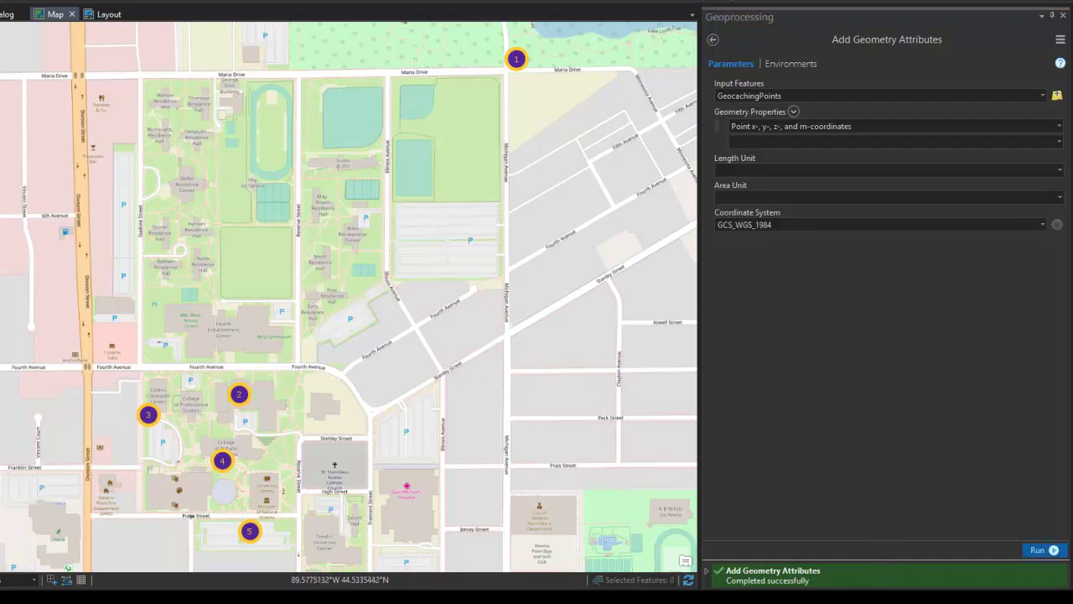
key("ctrl+t")
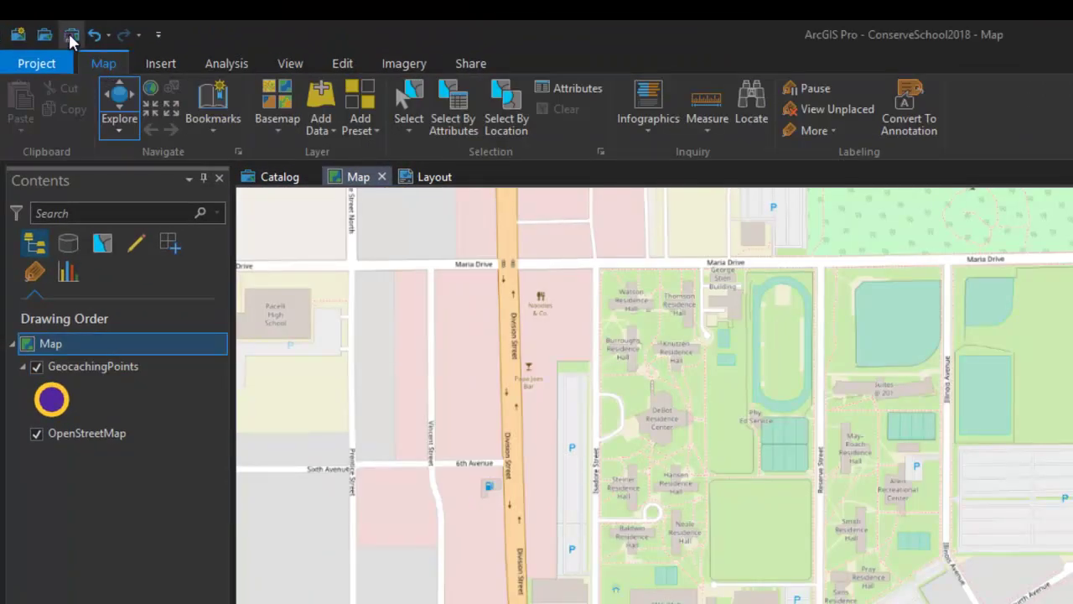
left_click(70, 34)
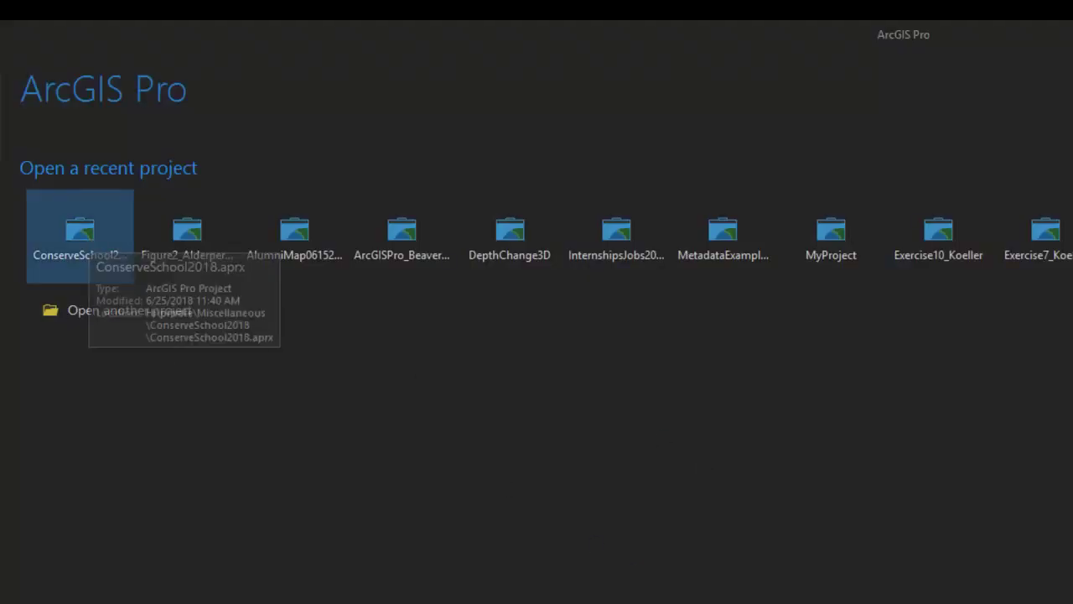
- Reopen ConserveSchool2018 and widen the POINT_X and POINT_Y columns to show full values
left_click(84, 243)
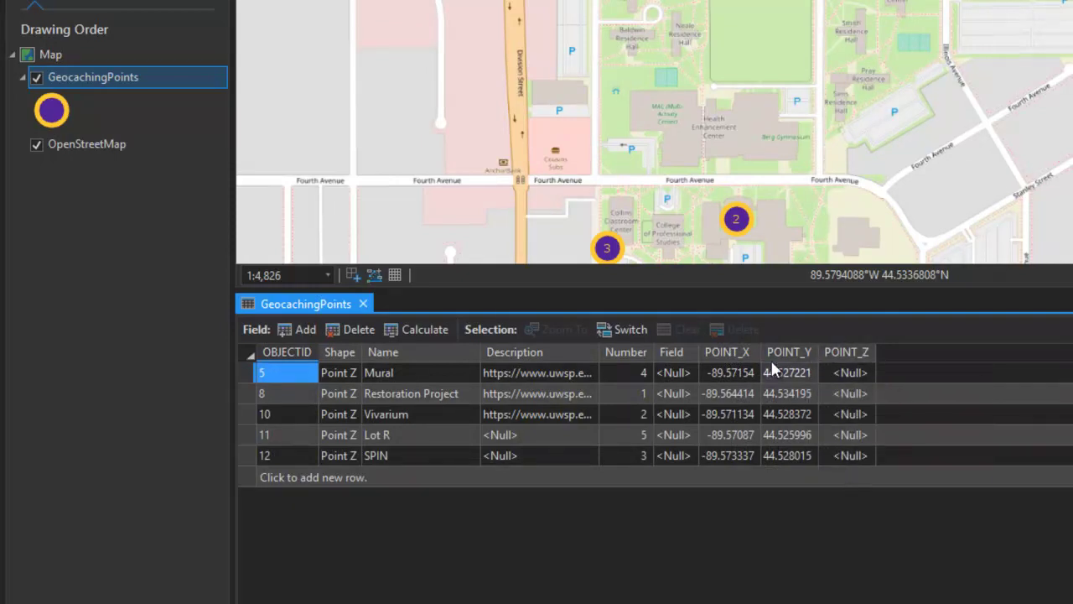
left_click_drag(763, 351, 803, 346)
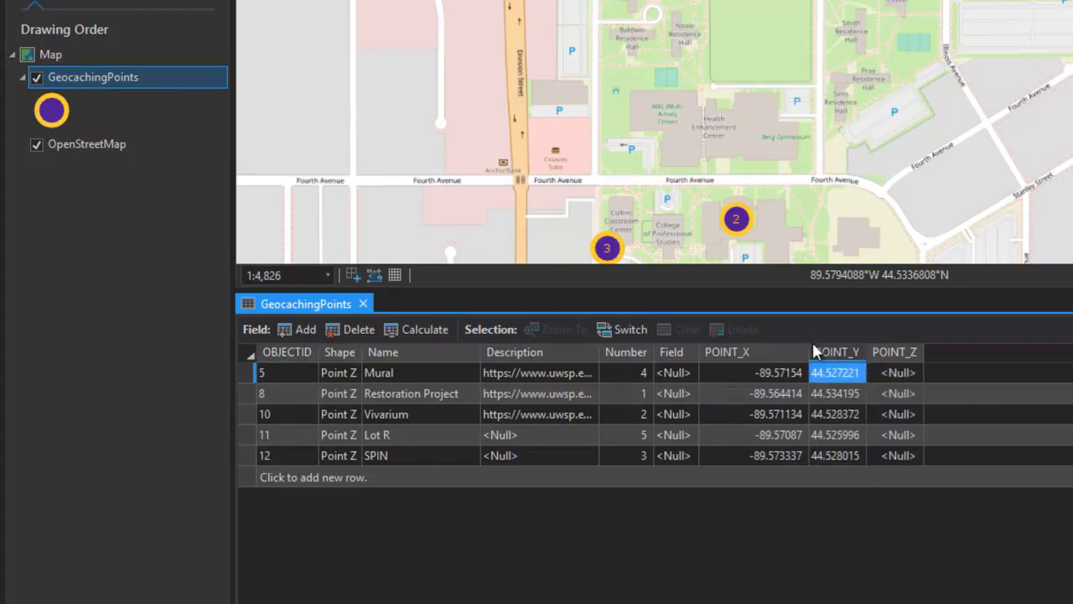
left_click_drag(871, 350, 929, 346)
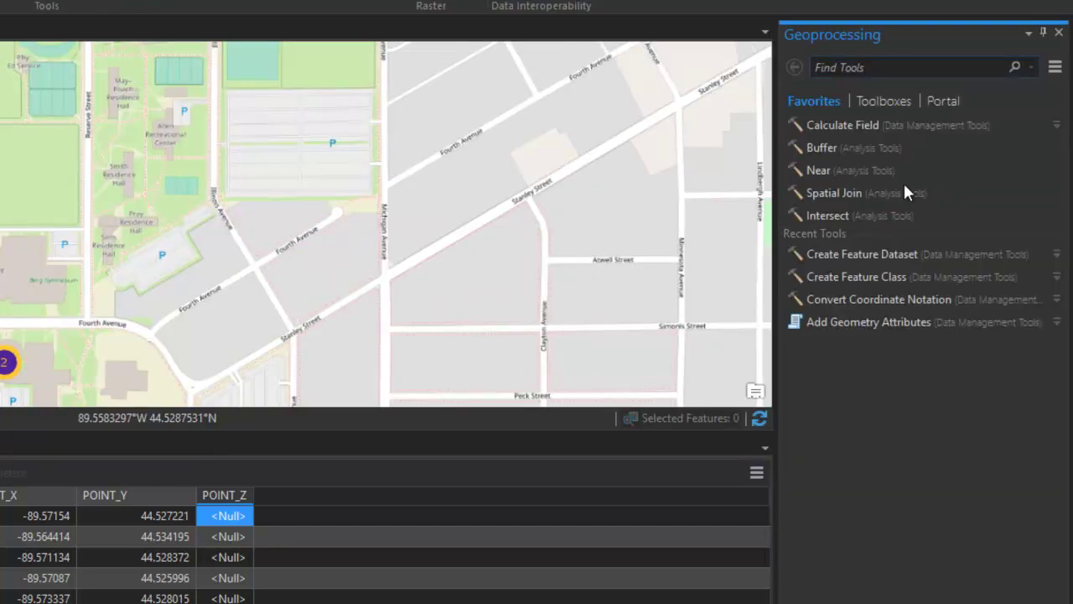
- Find Convert Coordinate Notation via 'convert coordinate' and set GeocachingPoints as its input table
left_click(869, 74)
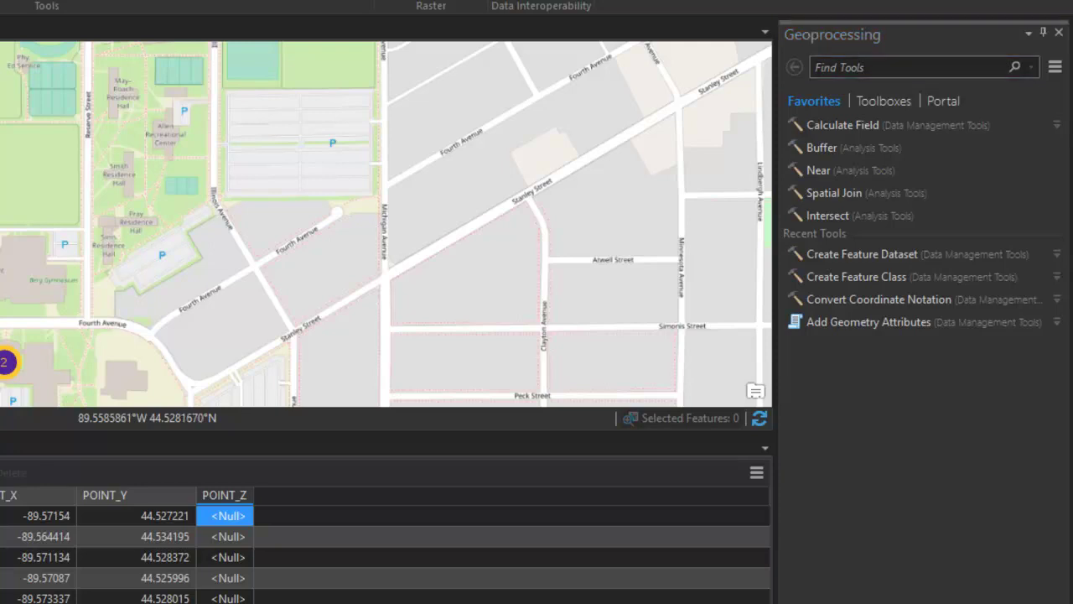
left_click(859, 62)
type("convert coordinate")
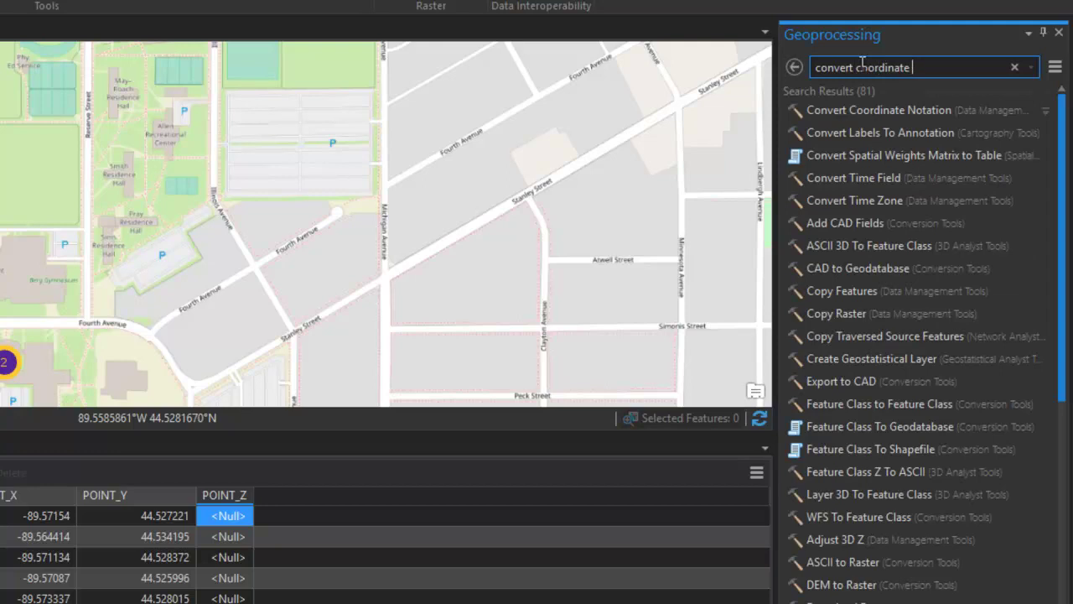
left_click(900, 108)
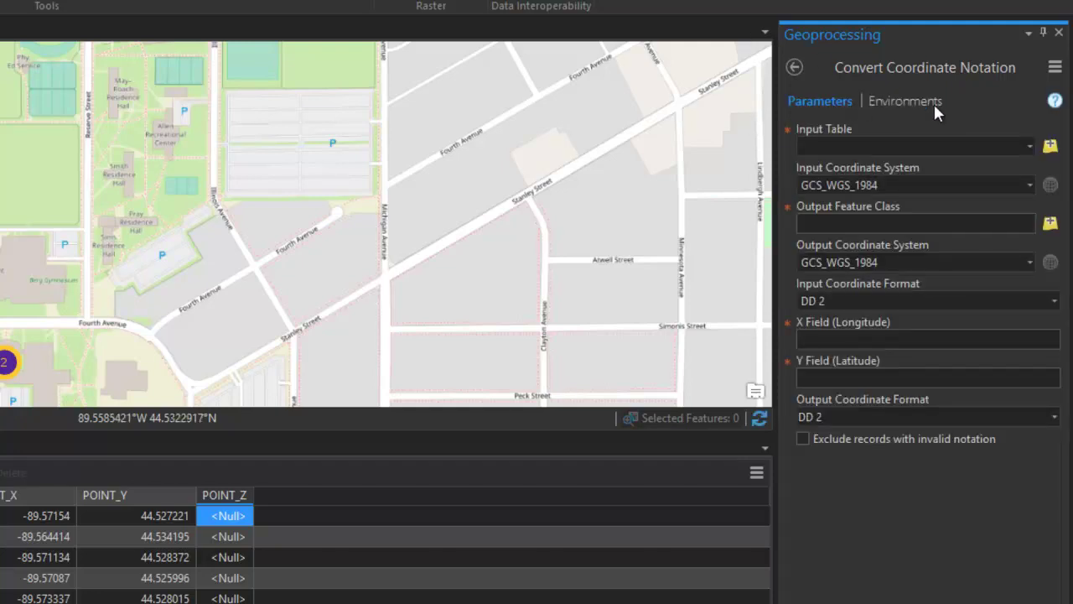
left_click(1034, 147)
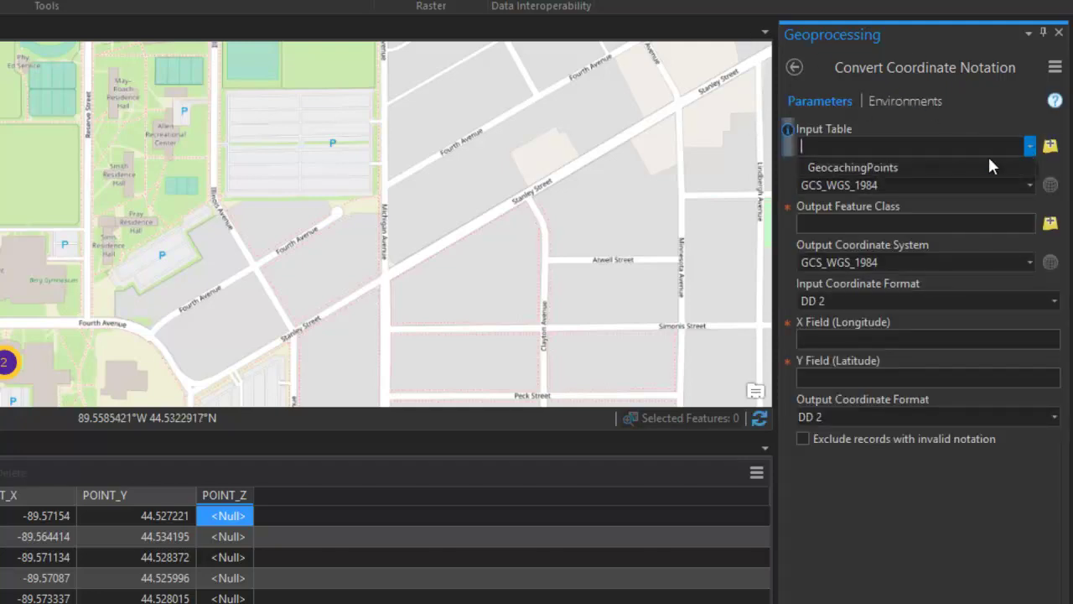
left_click(904, 164)
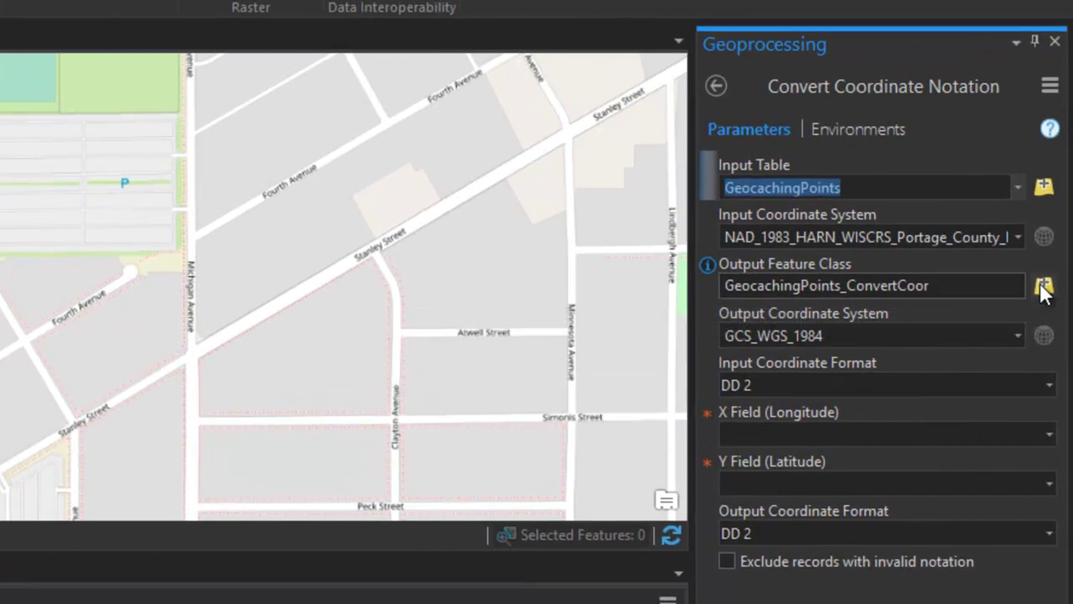
- Name the output GeocachingPointsDMS in ConserveSchool2018.gdb > ConserveSchoolGeocaching
left_click(1043, 286)
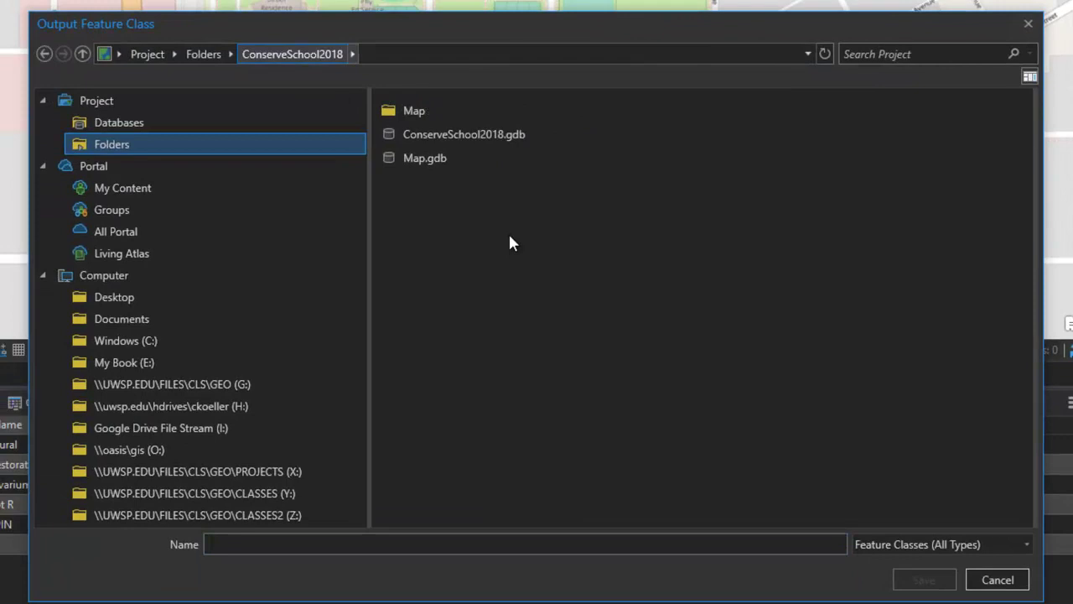
left_click(483, 136)
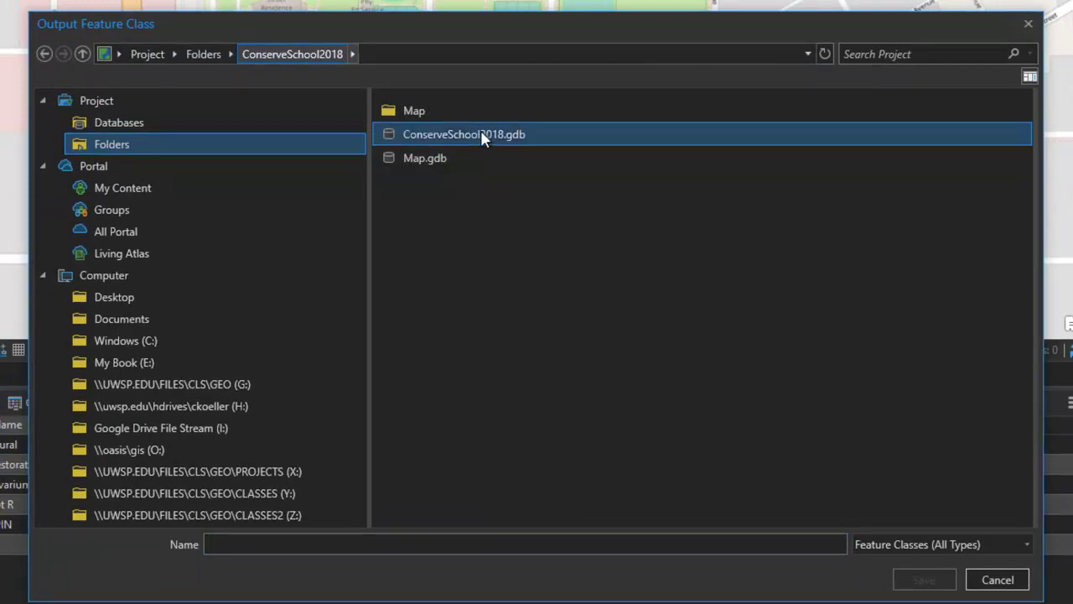
double_click(480, 134)
double_click(470, 111)
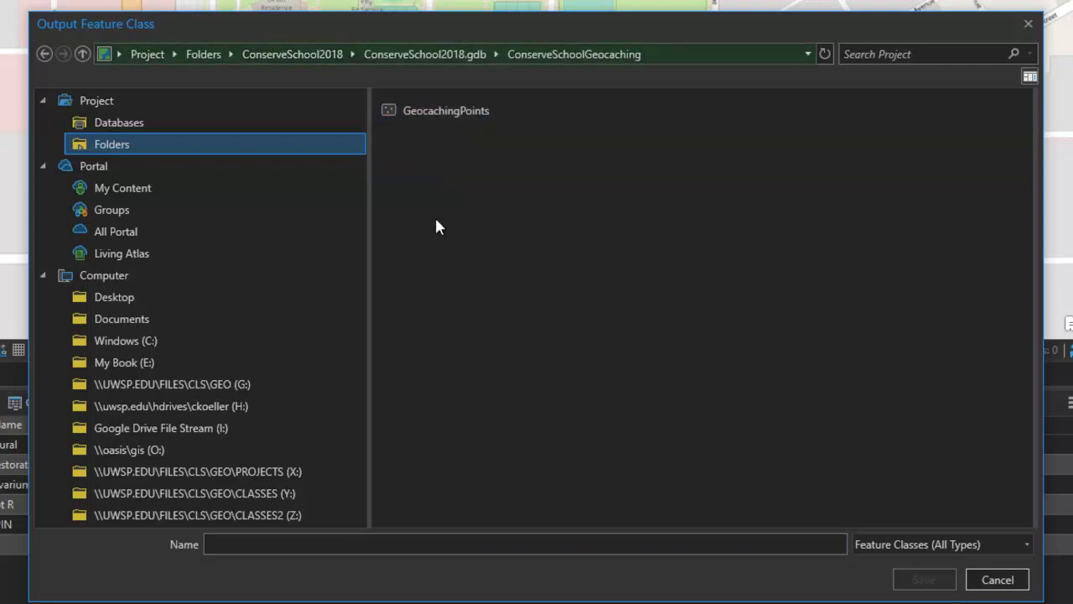
left_click(467, 111)
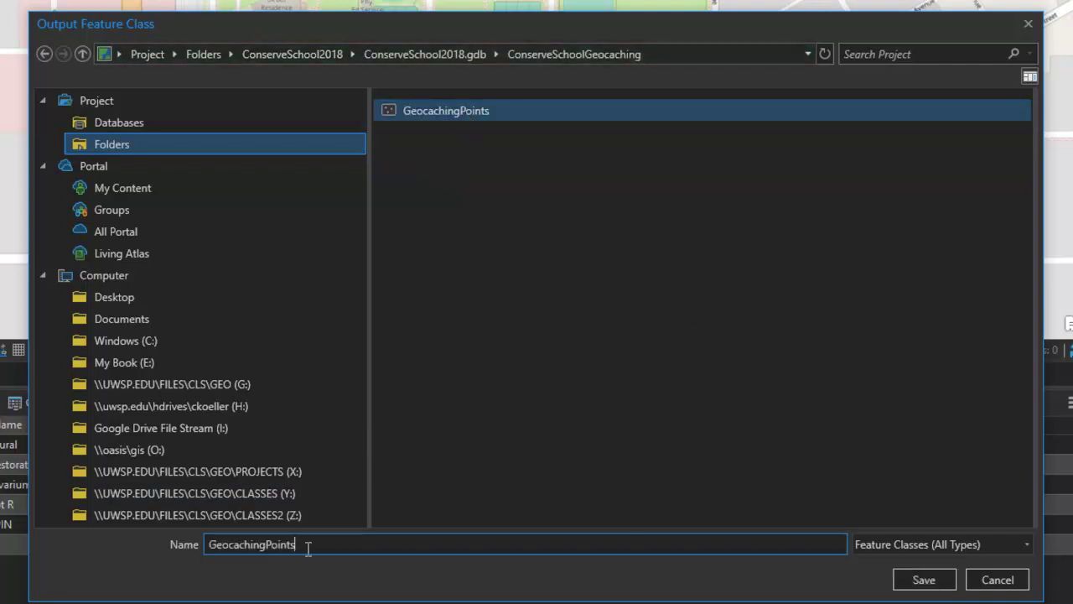
type("D")
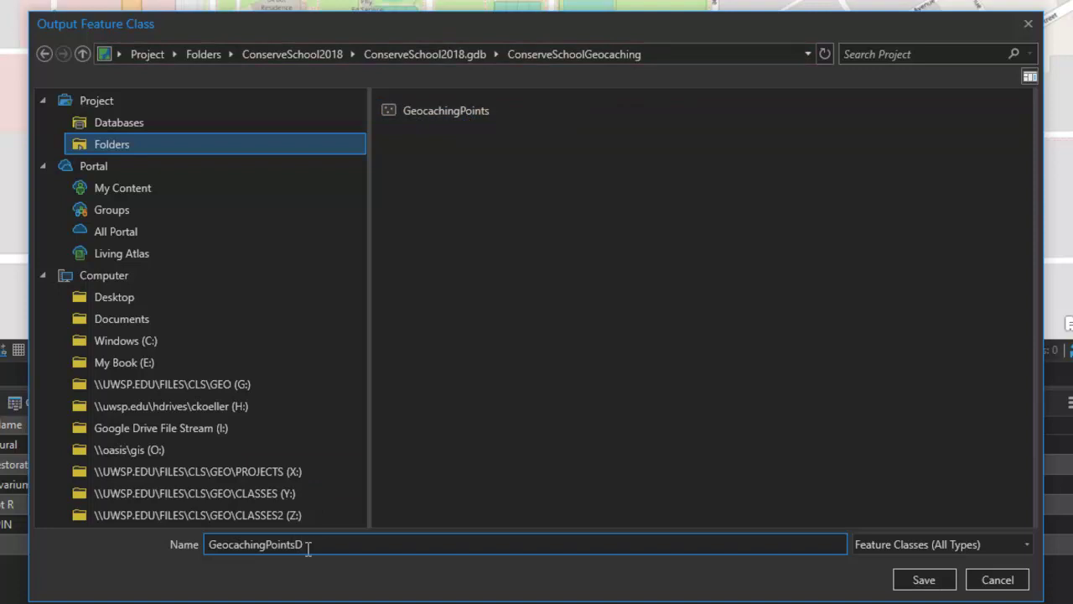
type("NA")
key("BackSpace")
key("BackSpace")
type("MS")
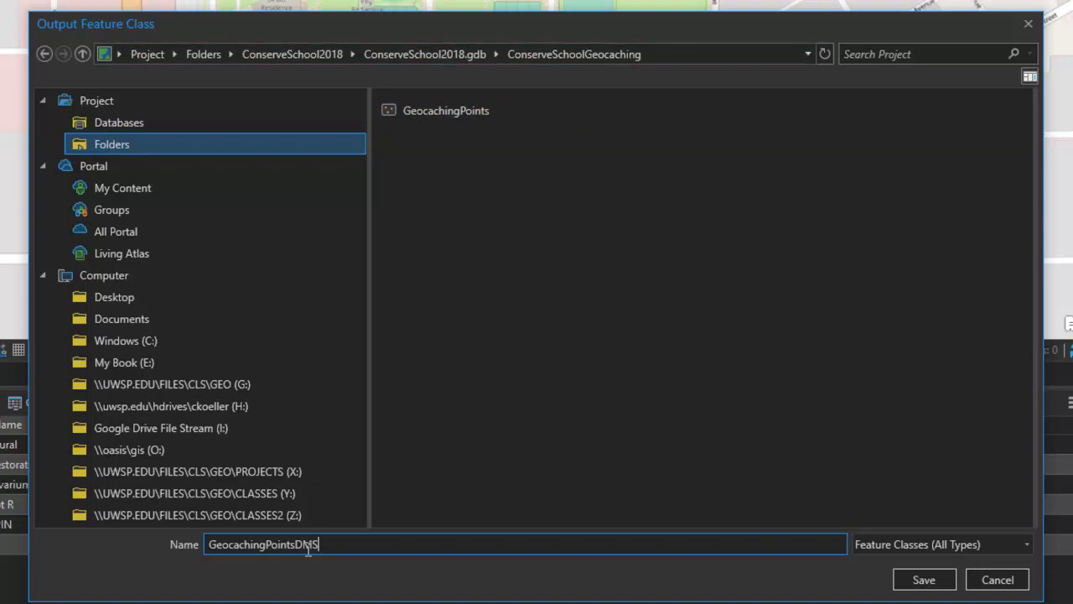
- Save the output location, then set X Field POINT_X, Y Field POINT_Y and output format DMS 2
left_click(924, 580)
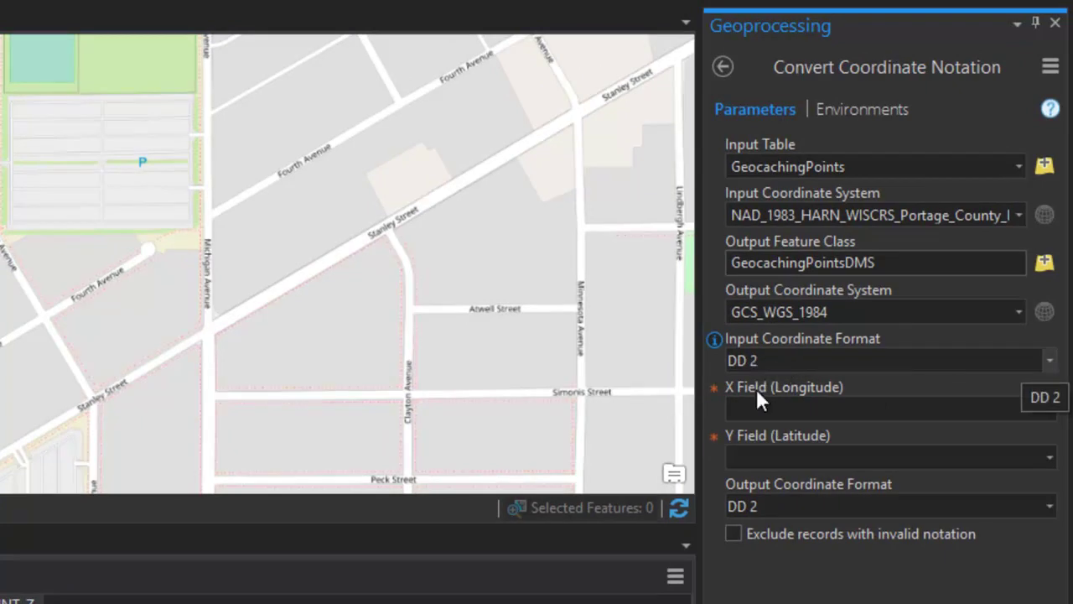
left_click(335, 586)
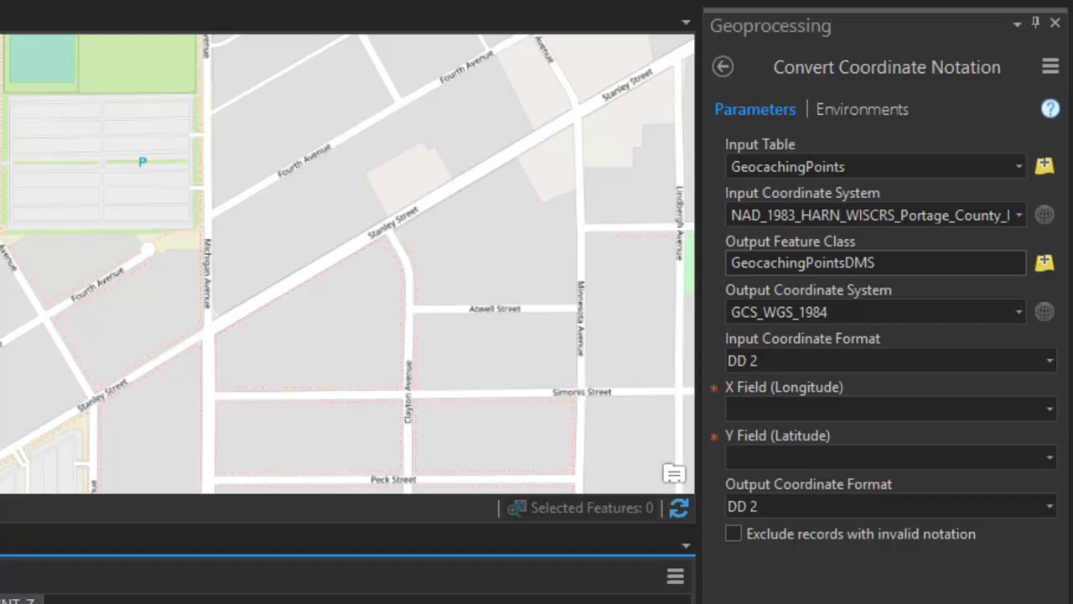
left_click(817, 438)
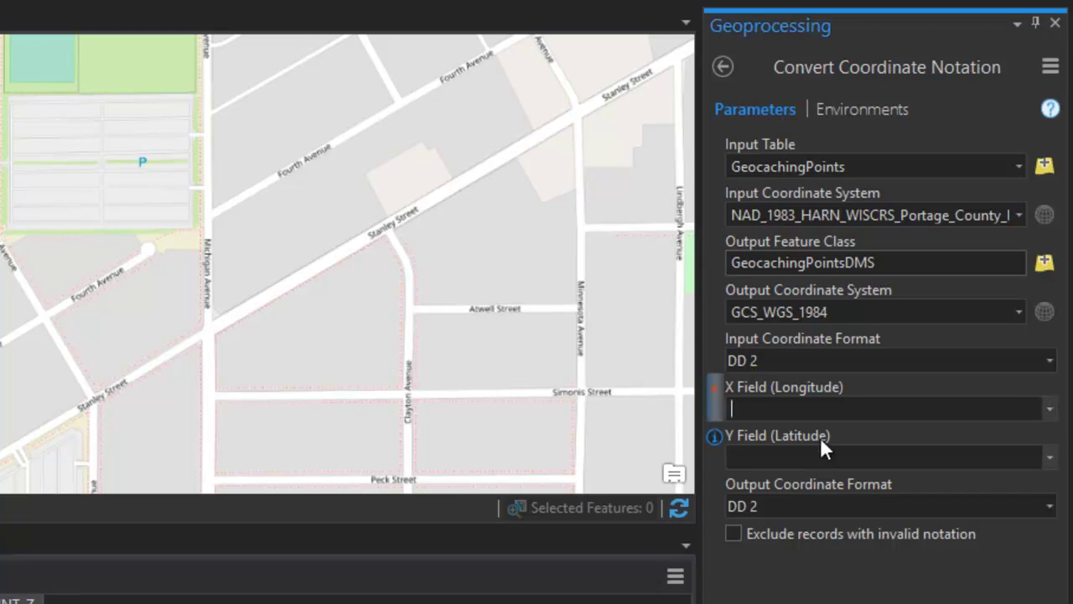
left_click(1049, 411)
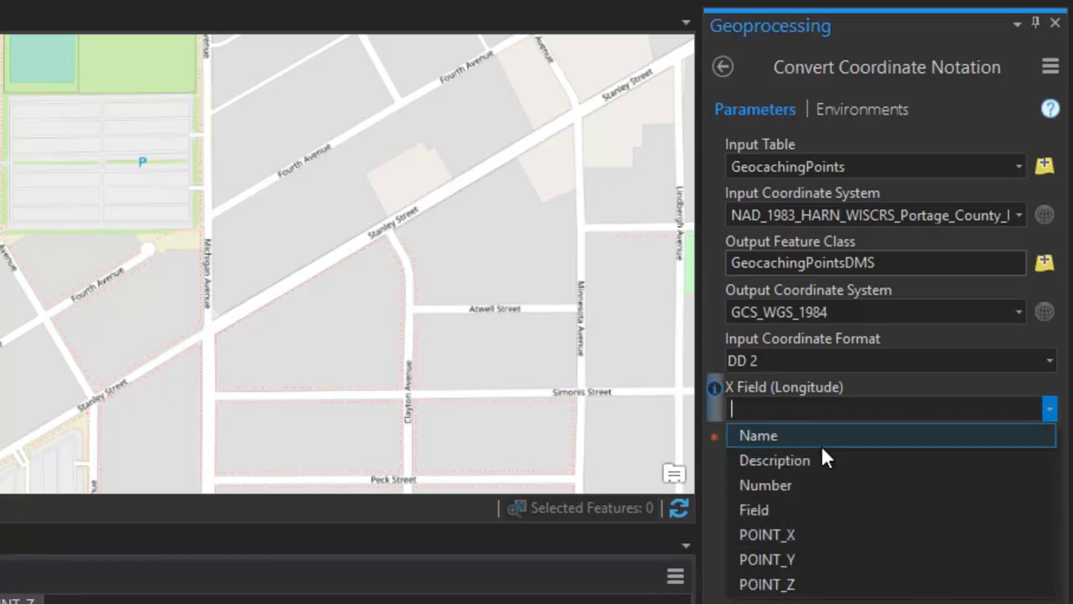
left_click(766, 534)
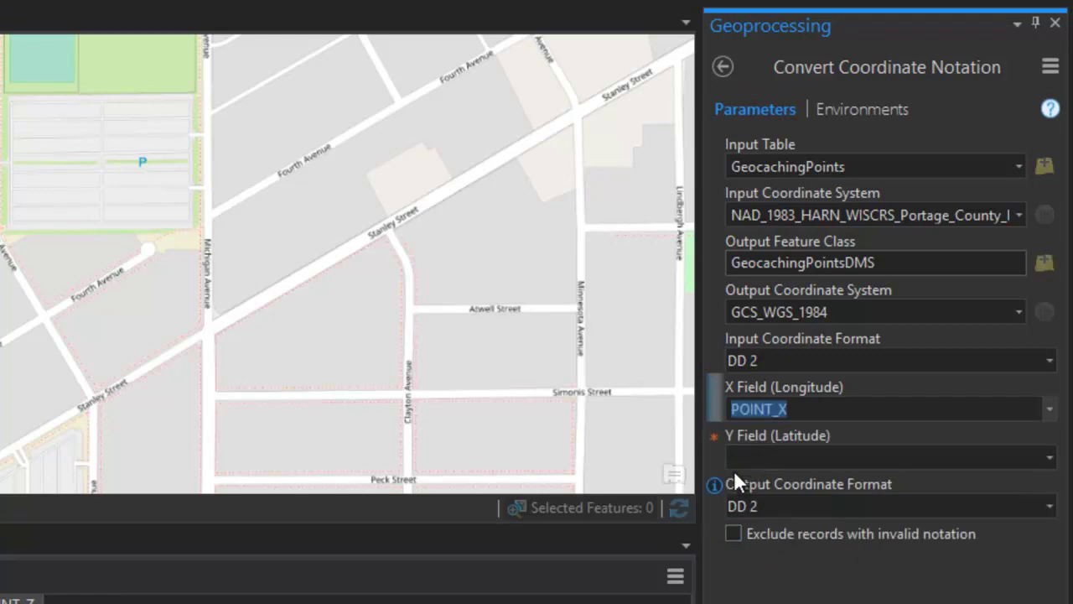
left_click(1048, 459)
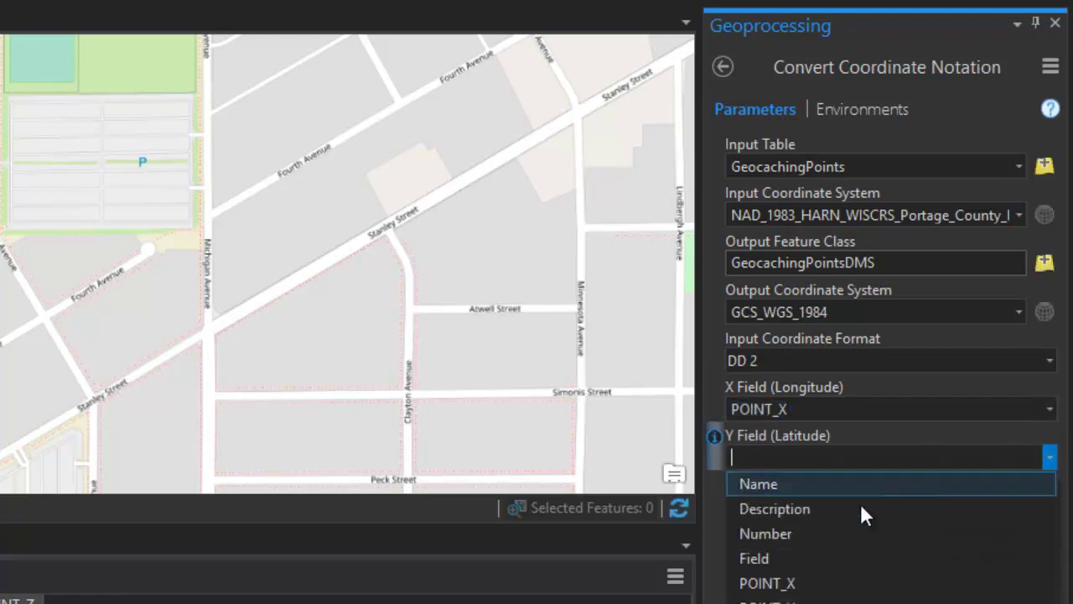
left_click(797, 597)
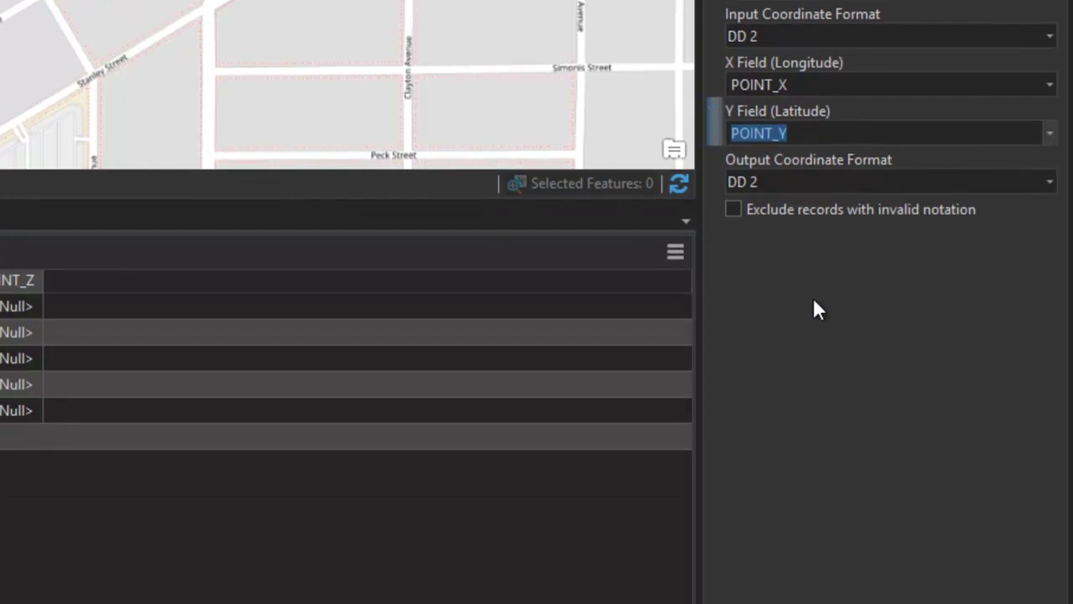
left_click(1050, 187)
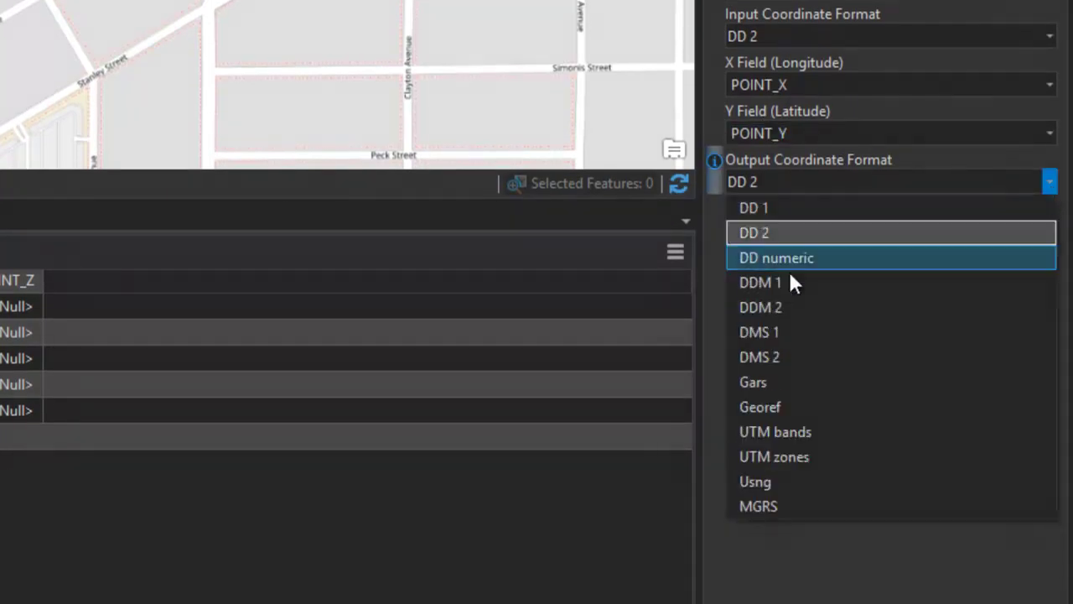
left_click(786, 356)
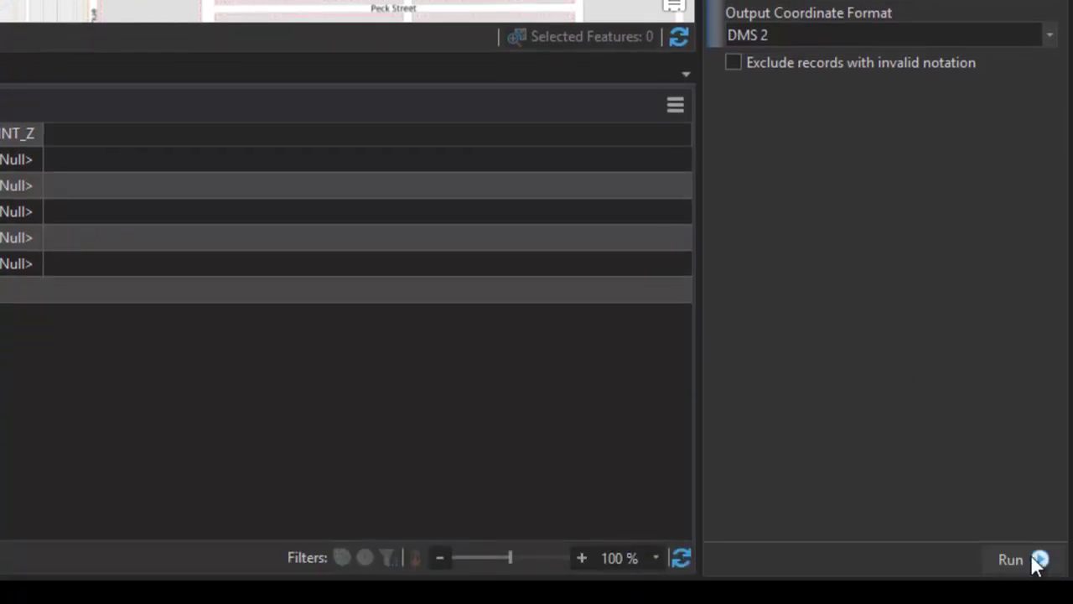
- Run Convert Coordinate Notation and open the GeocachingPointsDMS attribute table to view DMSLat and DMSLon values
left_click(1029, 560)
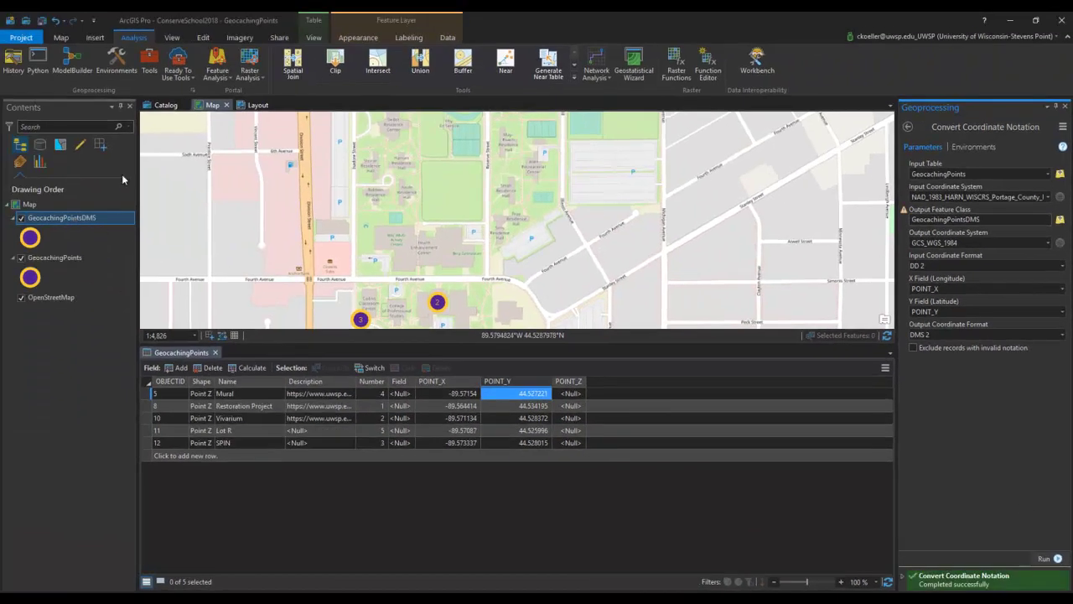
right_click(68, 216)
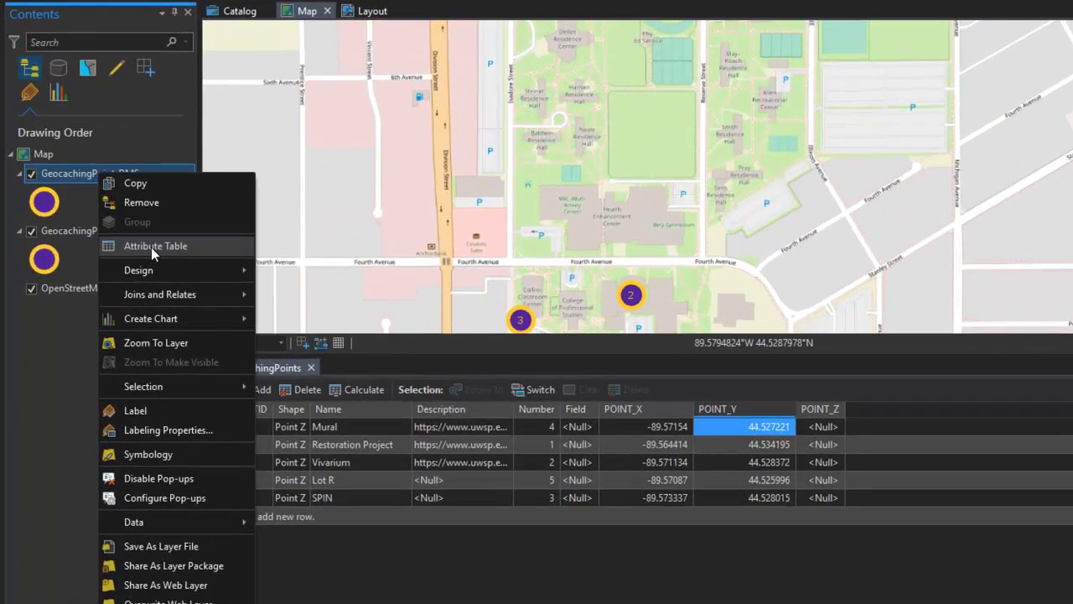
left_click(151, 247)
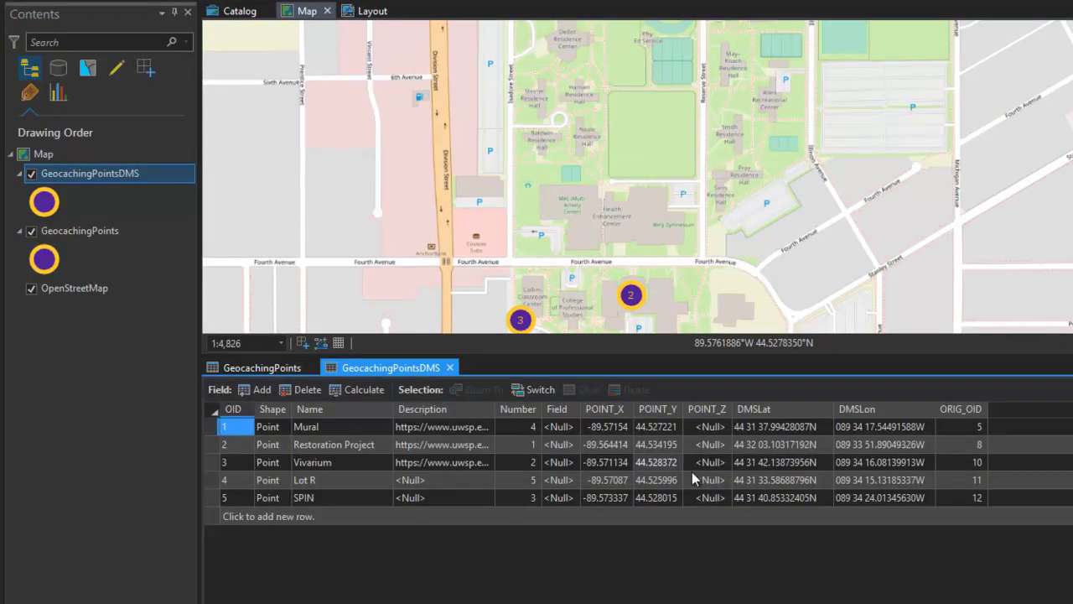
mouse_move(786, 414)
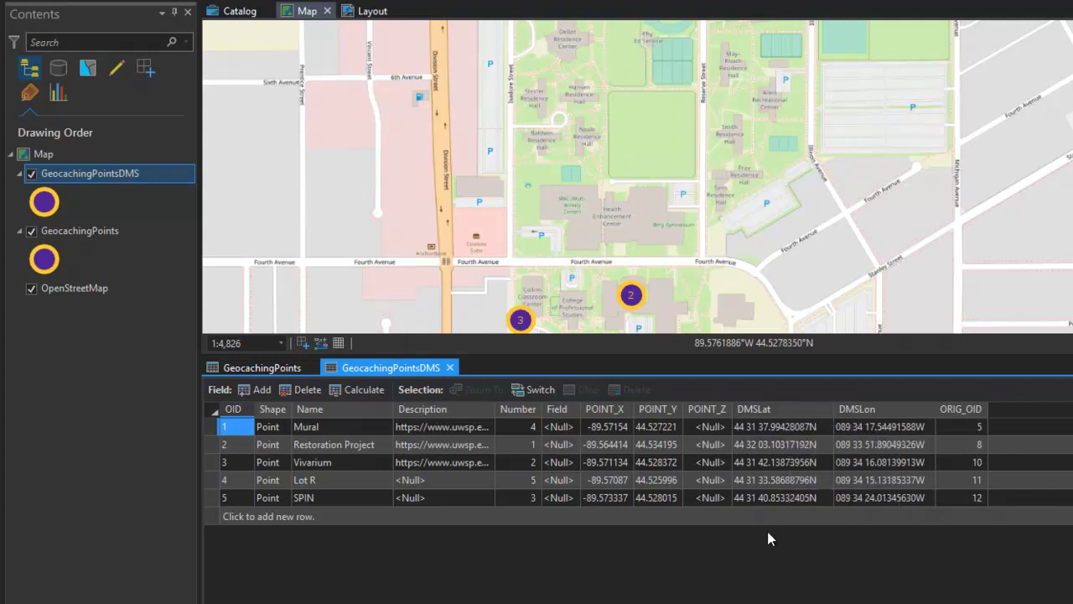
mouse_move(908, 411)
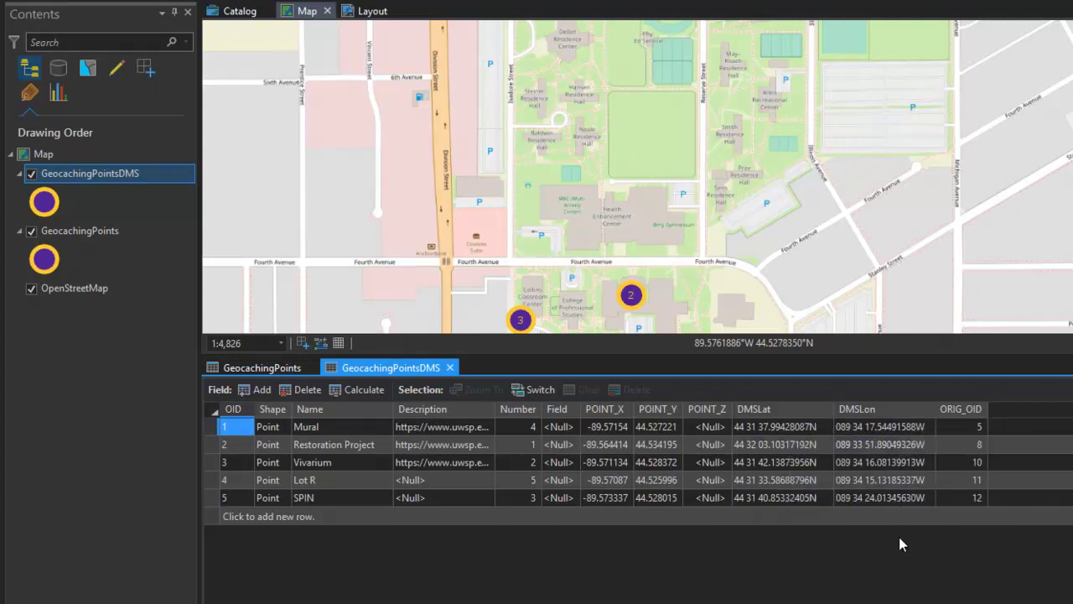